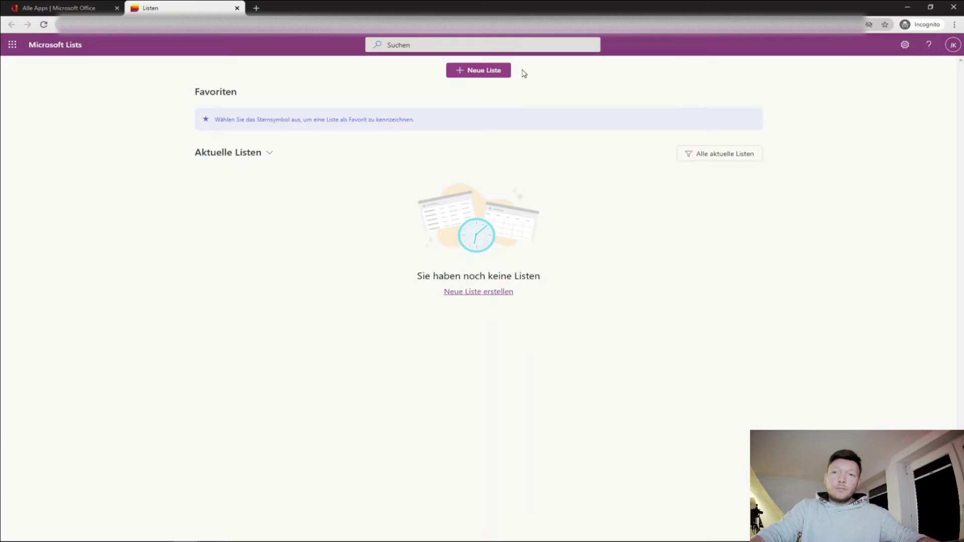
# Step: Start creating a new list and preview all columns of the Arbeitsstatus-Tracker template
pyautogui.click(505, 75)
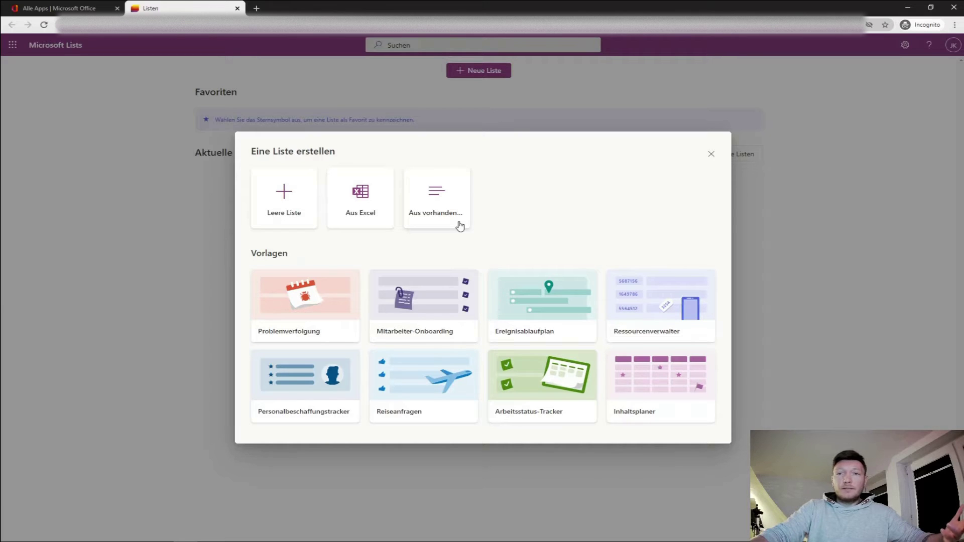
pyautogui.click(574, 416)
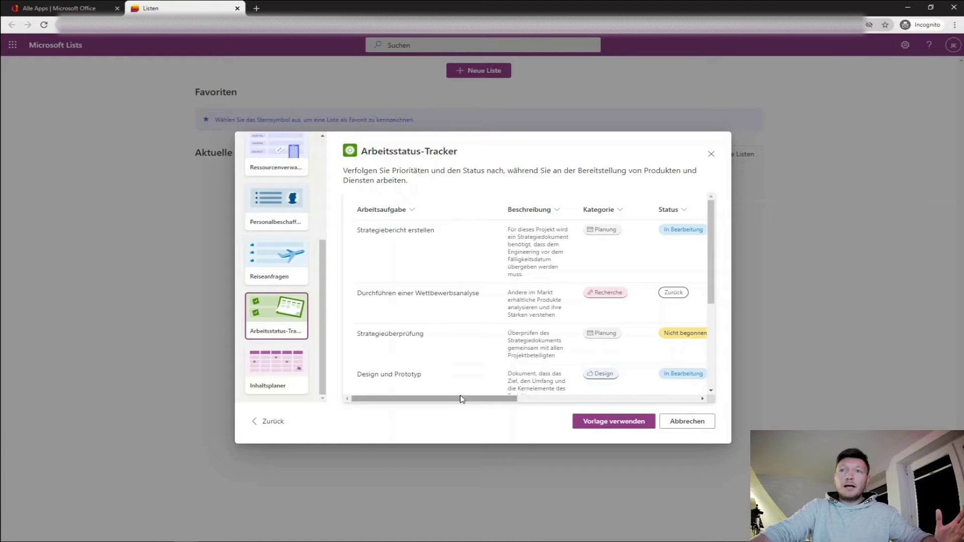
pyautogui.moveTo(467, 398); pyautogui.dragTo(654, 397)
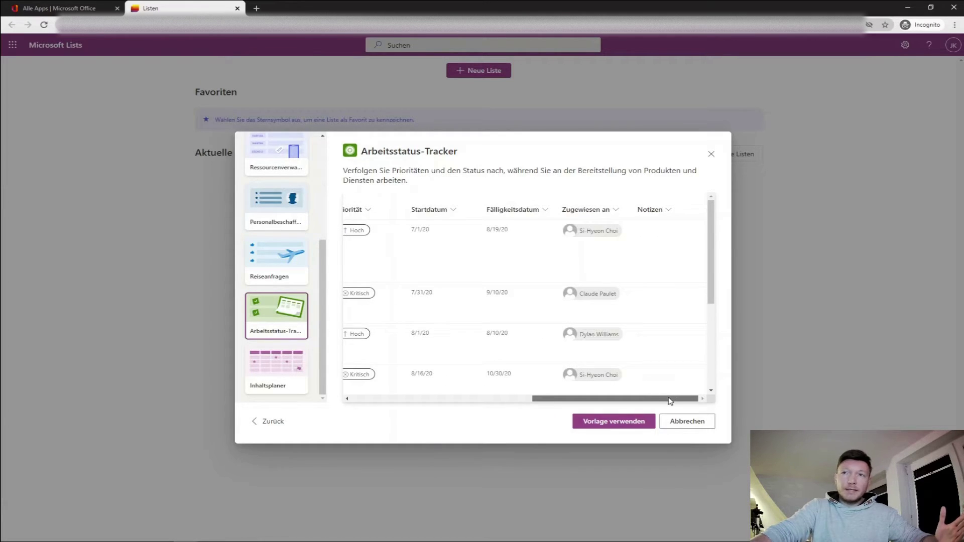
pyautogui.moveTo(648, 402); pyautogui.dragTo(430, 416)
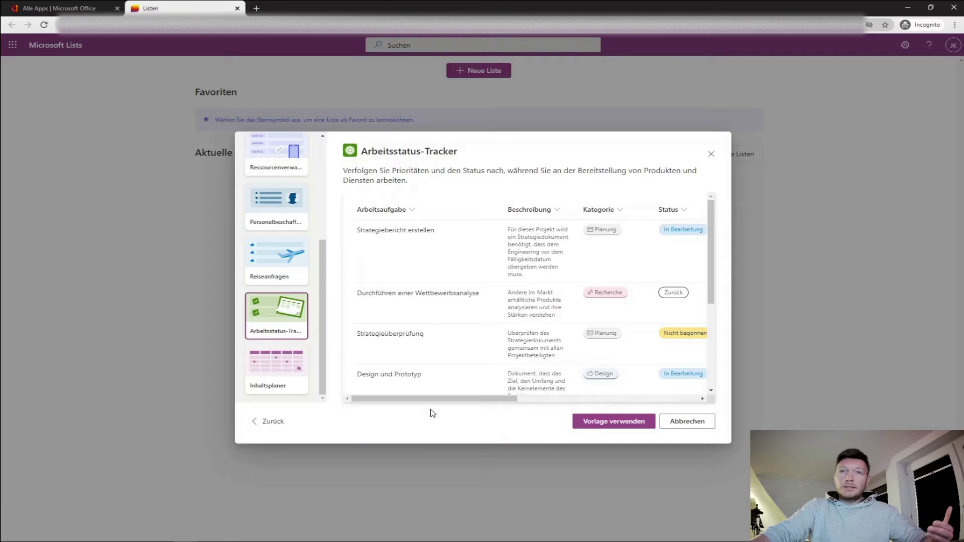
# Step: Preview the columns of the Inhaltsplaner template and use it for the new list
pyautogui.click(287, 382)
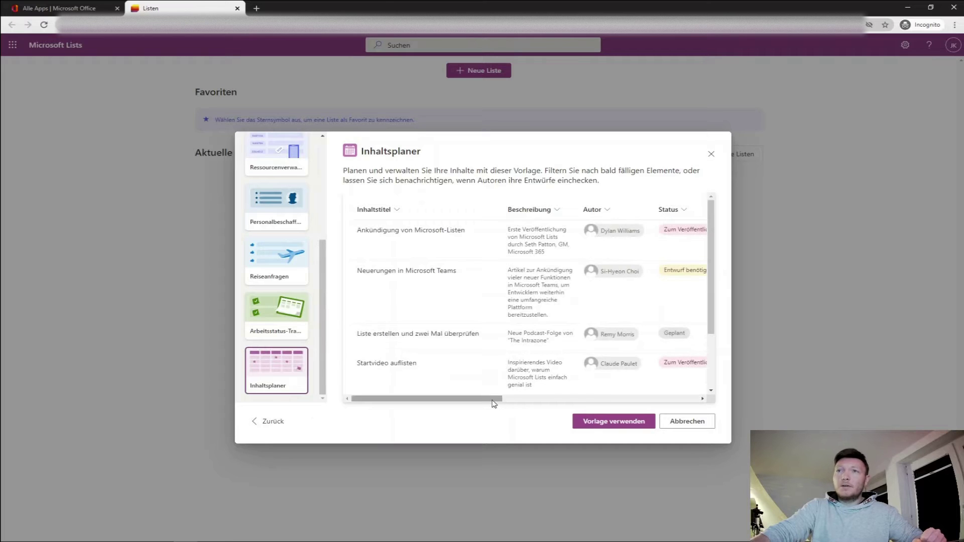
pyautogui.moveTo(443, 400); pyautogui.dragTo(643, 404)
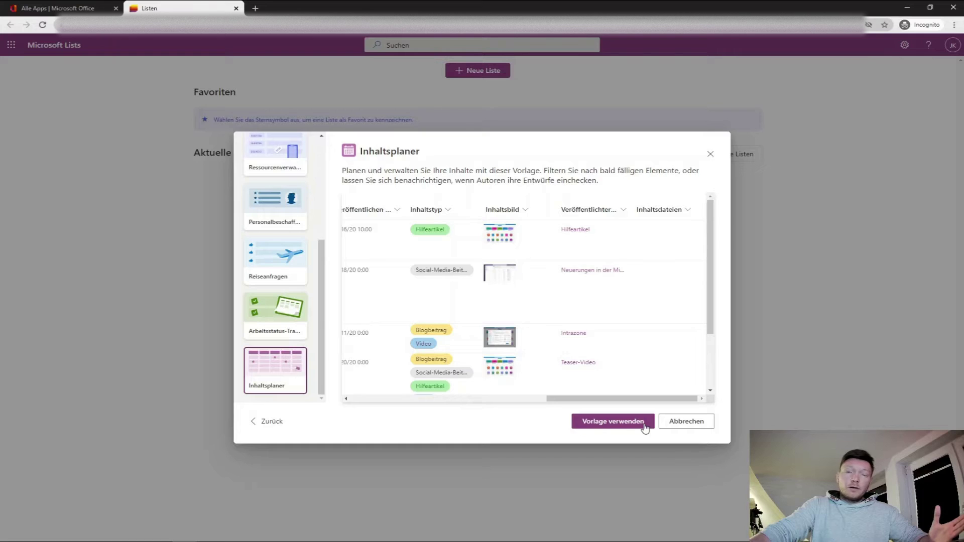
pyautogui.click(644, 425)
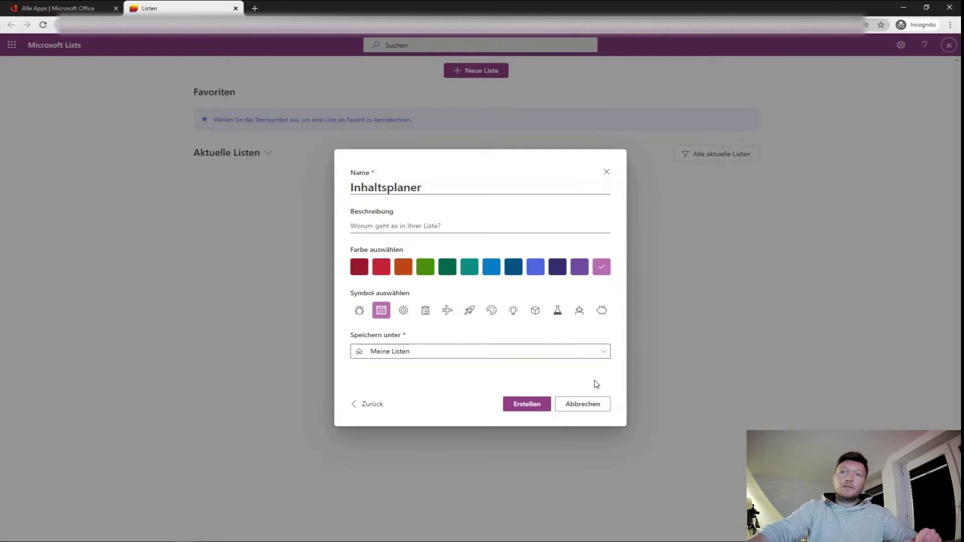
# Step: Give the new Inhaltsplaner list the light blue colour and the light bulb symbol, leaving its description empty
pyautogui.click(494, 185)
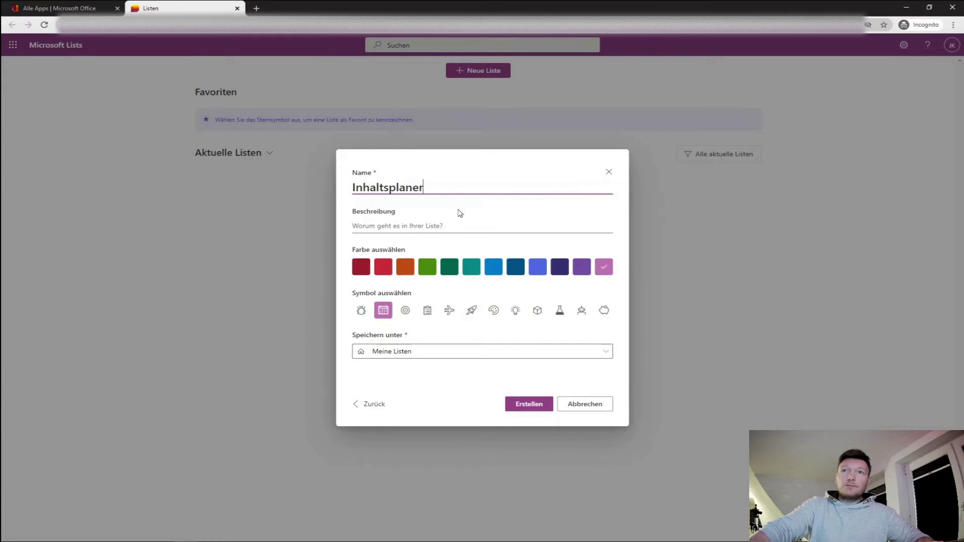
pyautogui.click(460, 225)
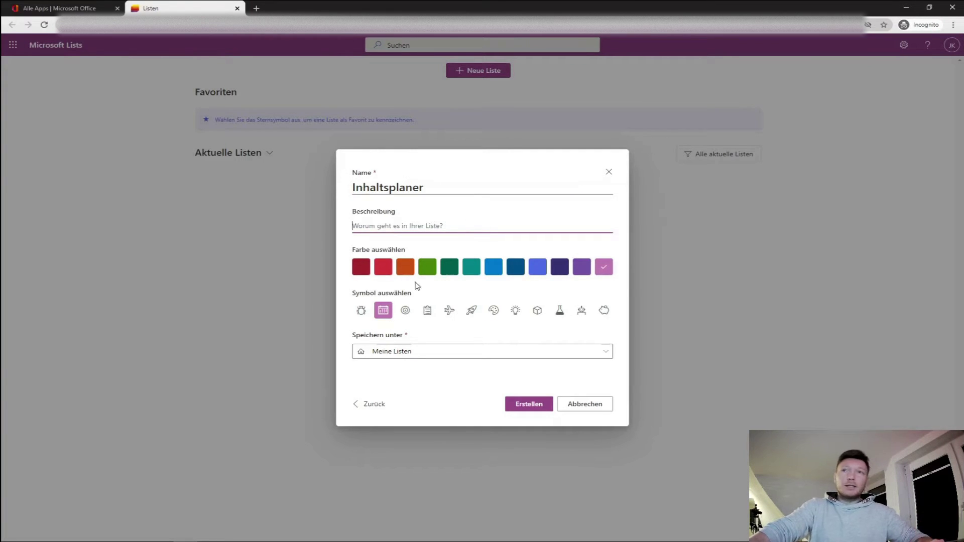
pyautogui.click(581, 274)
pyautogui.click(497, 271)
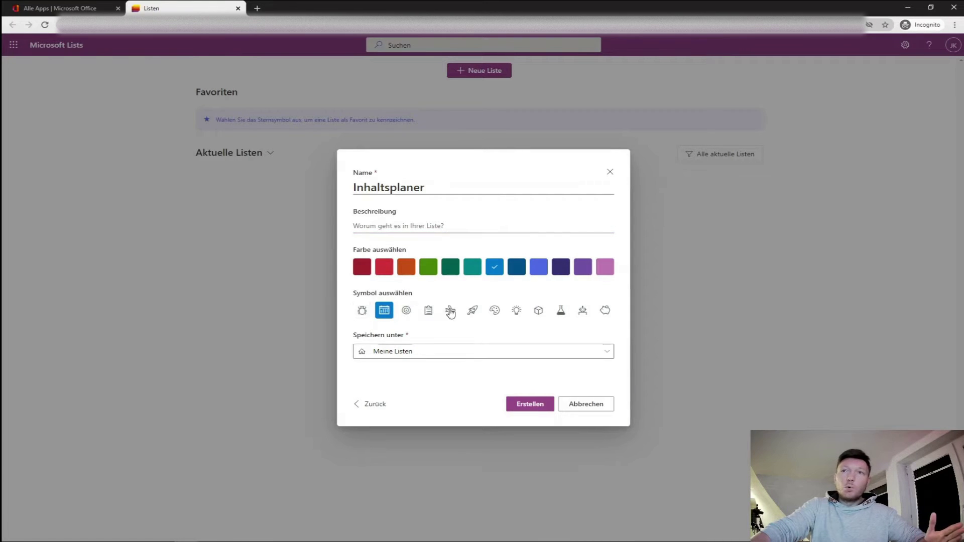
pyautogui.click(517, 311)
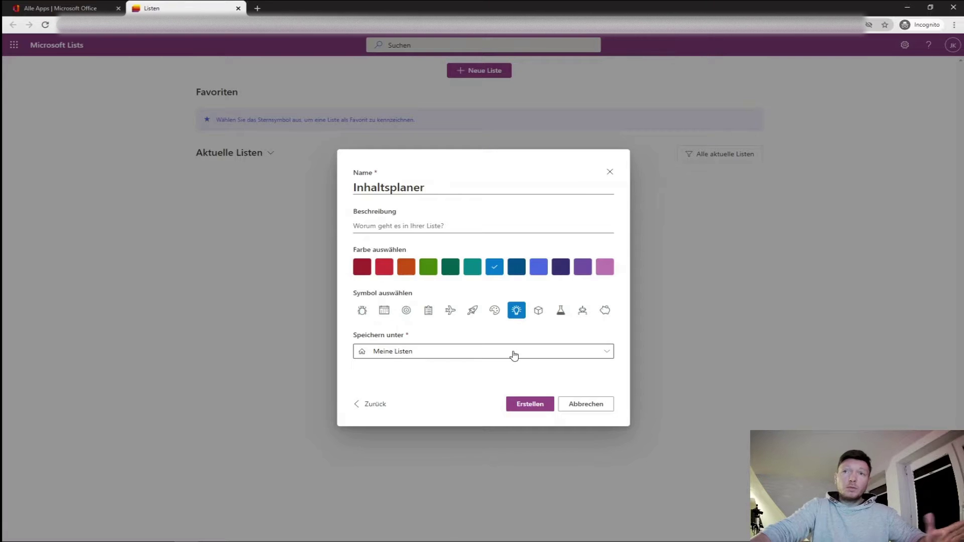
# Step: Choose Meine Listen as the save location and create the list
pyautogui.click(514, 355)
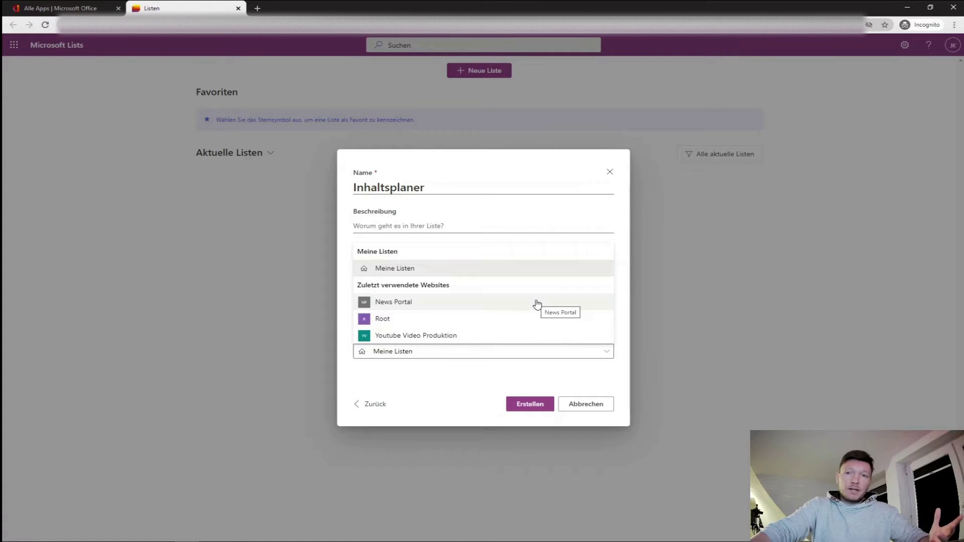
pyautogui.click(534, 271)
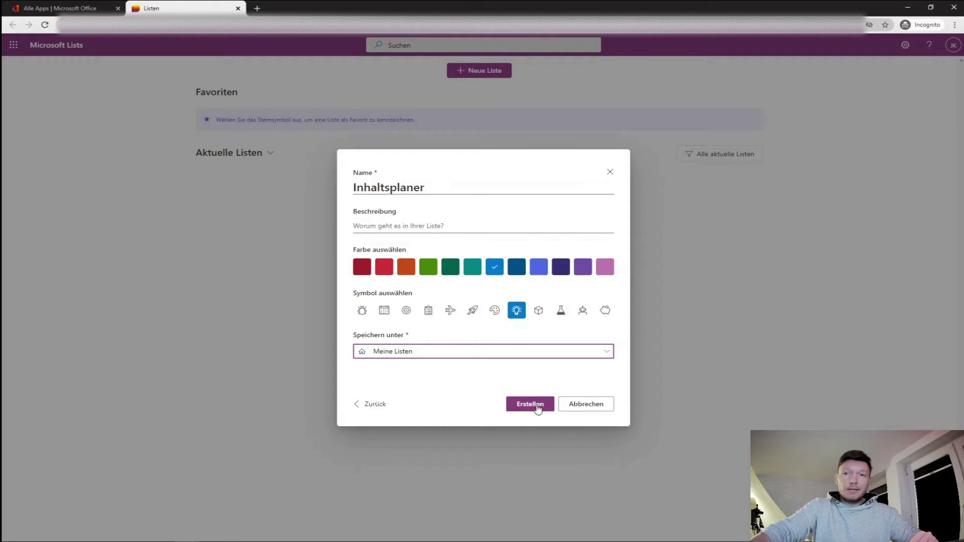
pyautogui.click(534, 404)
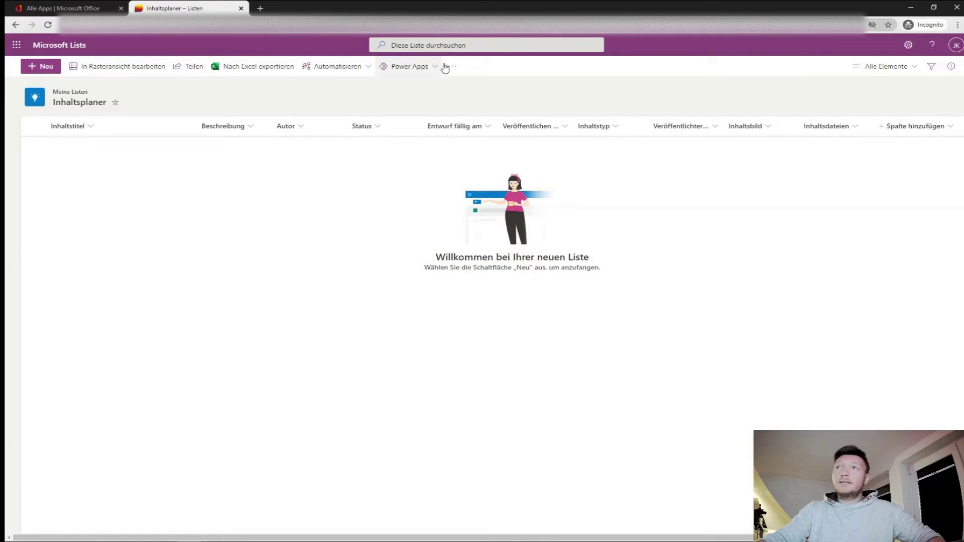
# Step: Check the list's settings options, and reorder the columns so Inhaltstyp follows Veröffentlichter Link and Inhaltsbild comes last
pyautogui.click(908, 45)
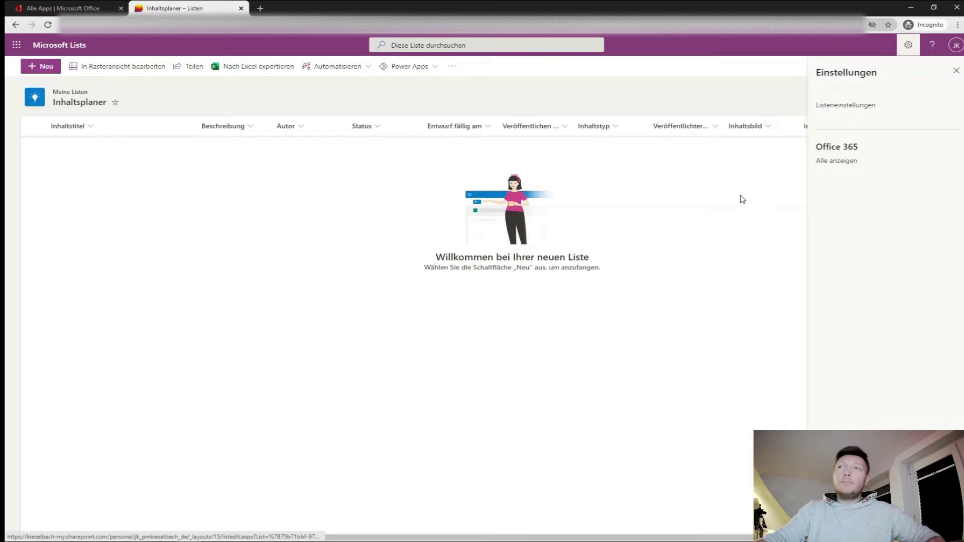
pyautogui.click(903, 46)
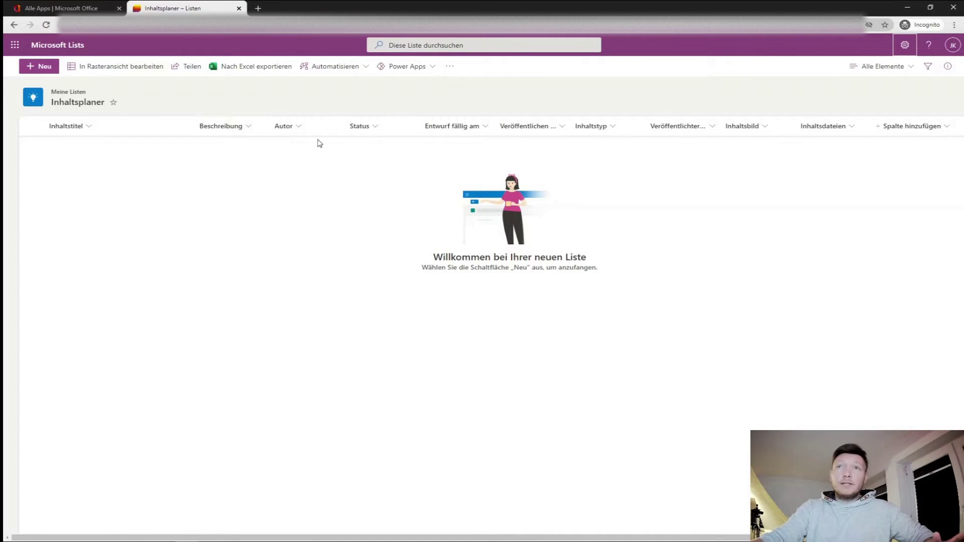
pyautogui.moveTo(600, 130); pyautogui.dragTo(868, 140)
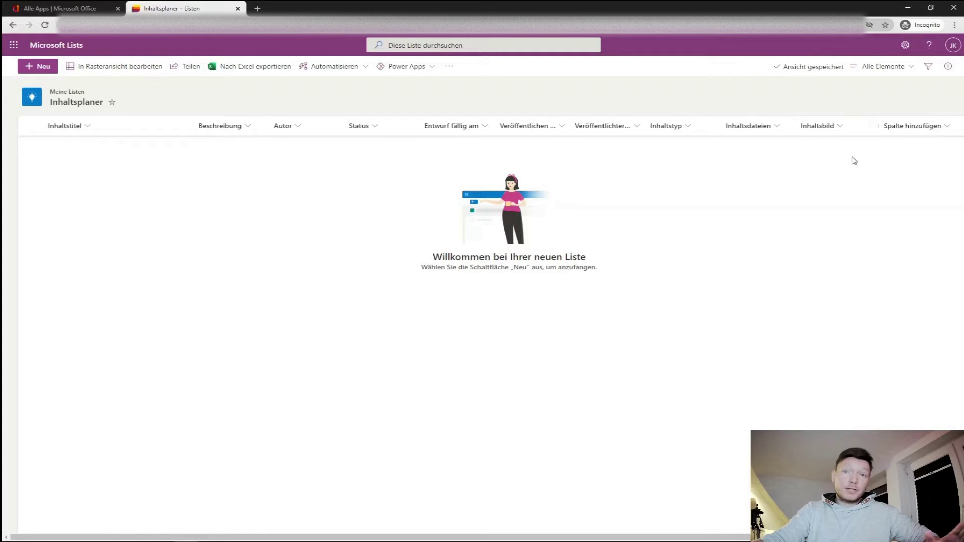
# Step: Review the column types available for a new column and the sorting and settings options of the Inhaltstitel column
pyautogui.click(919, 130)
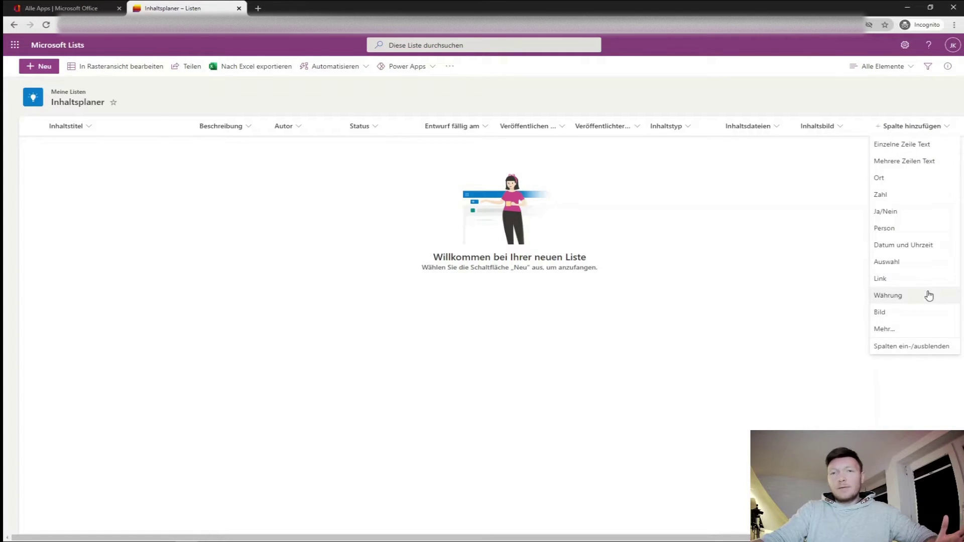
pyautogui.click(120, 132)
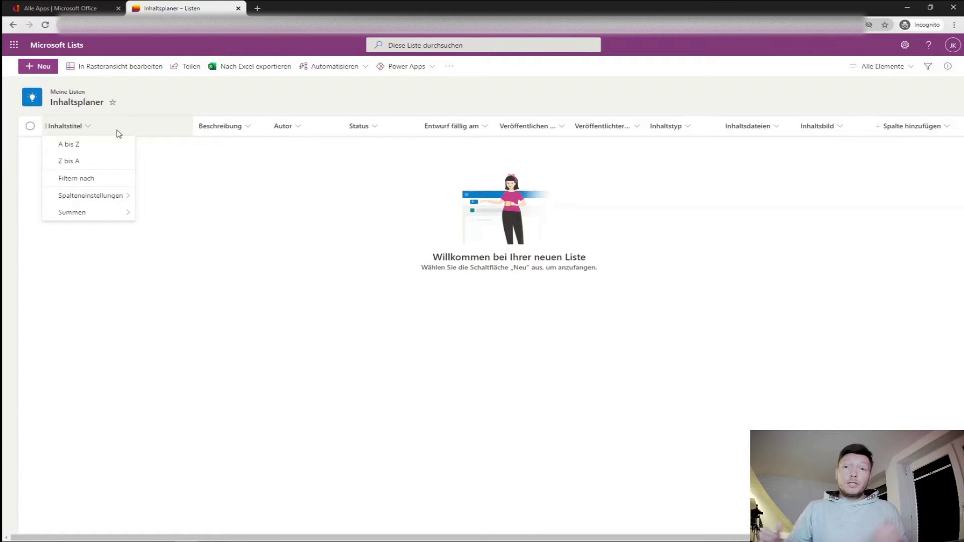
pyautogui.click(179, 239)
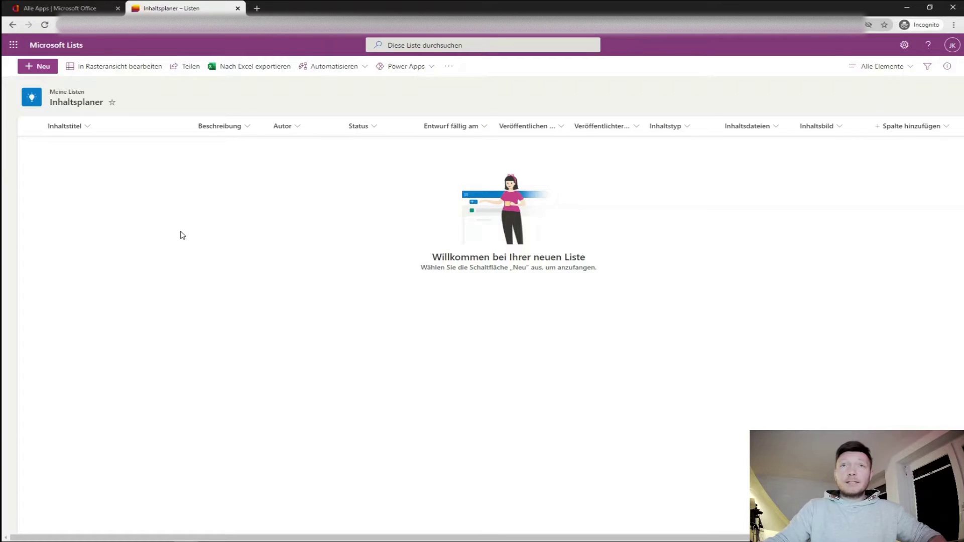
# Step: Start a new list item titled "Youtube Video aufnehmen" with the description "Aufnahme des Bildschirms"
pyautogui.click(49, 67)
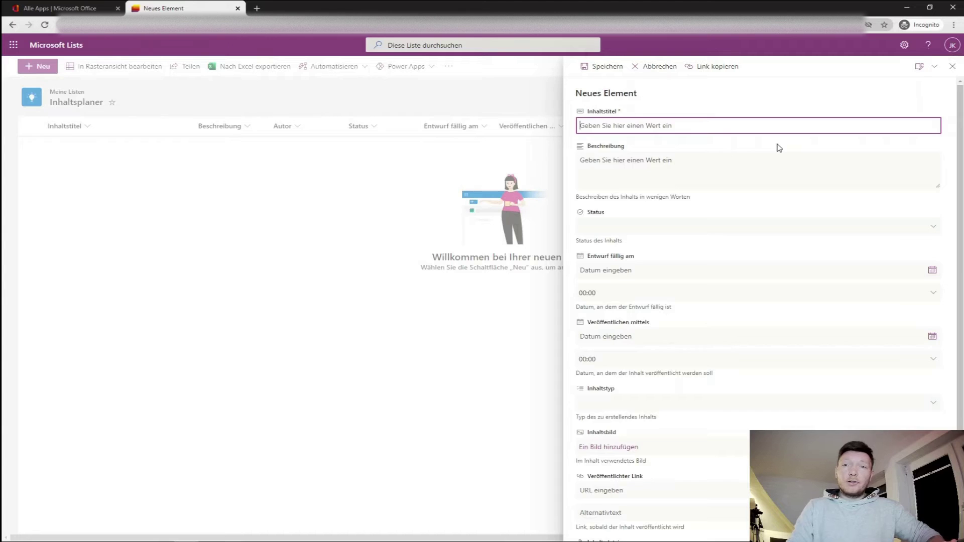
pyautogui.write('Youtube Video Pronehmen')
pyautogui.press('Tab')
pyautogui.write('Aufnahme des Bildschirms')
pyautogui.press('Tab')
pyautogui.write('ongoin')
pyautogui.press('Tab')
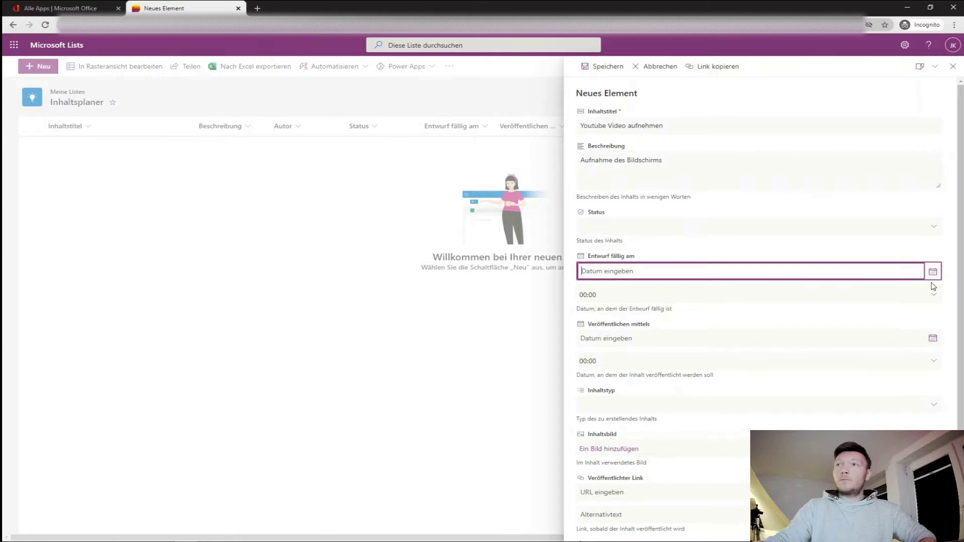
# Step: Set the new item's draft due date to 01.04.2021 and save the item
pyautogui.click(629, 302)
pyautogui.click(618, 404)
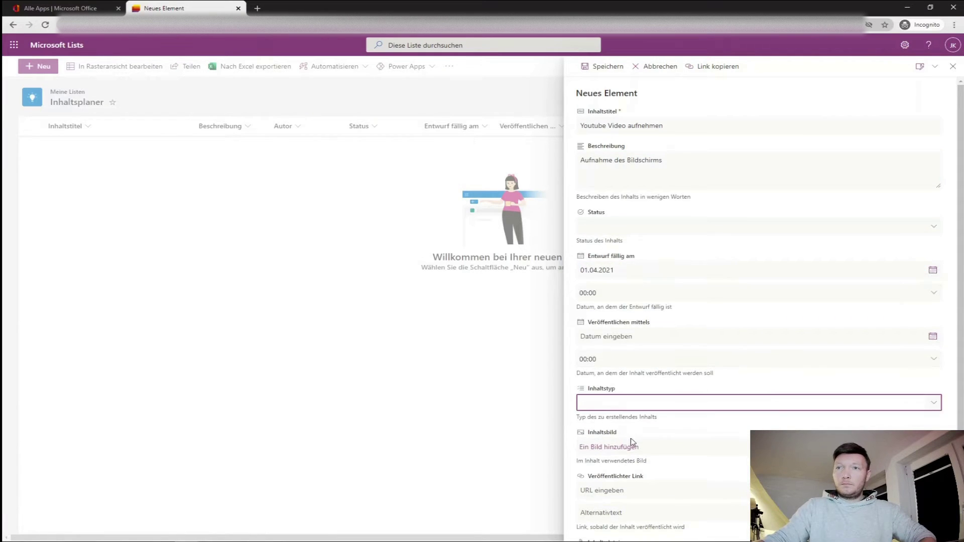
pyautogui.scroll(-1, 703, 376)
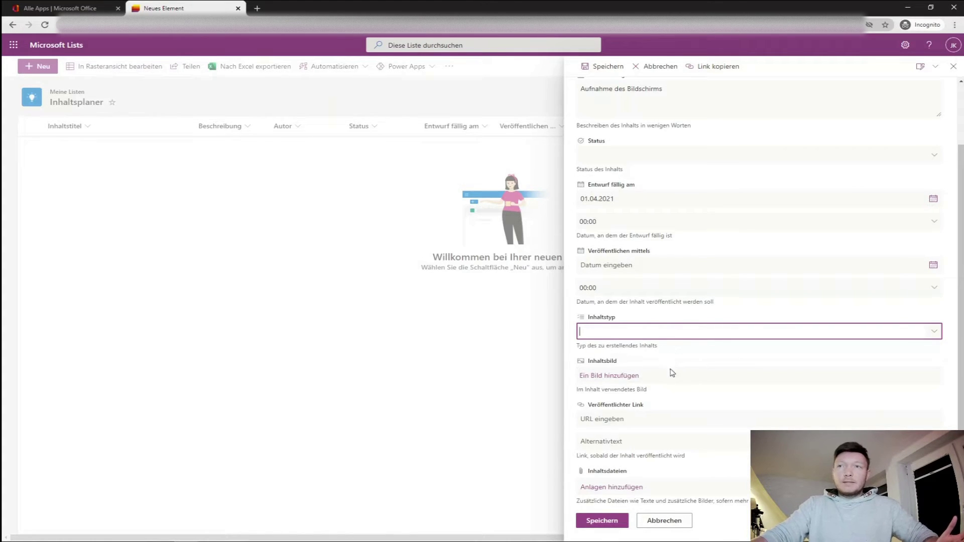
pyautogui.click(601, 521)
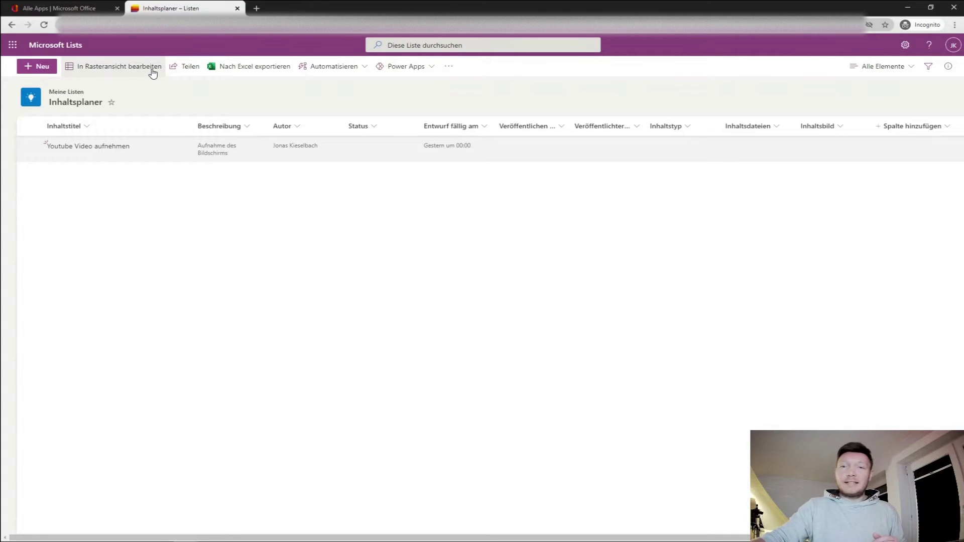
# Step: Edit the list in grid view and set the first item's Veröffentlichen mittels date to 16 April 2021
pyautogui.click(136, 72)
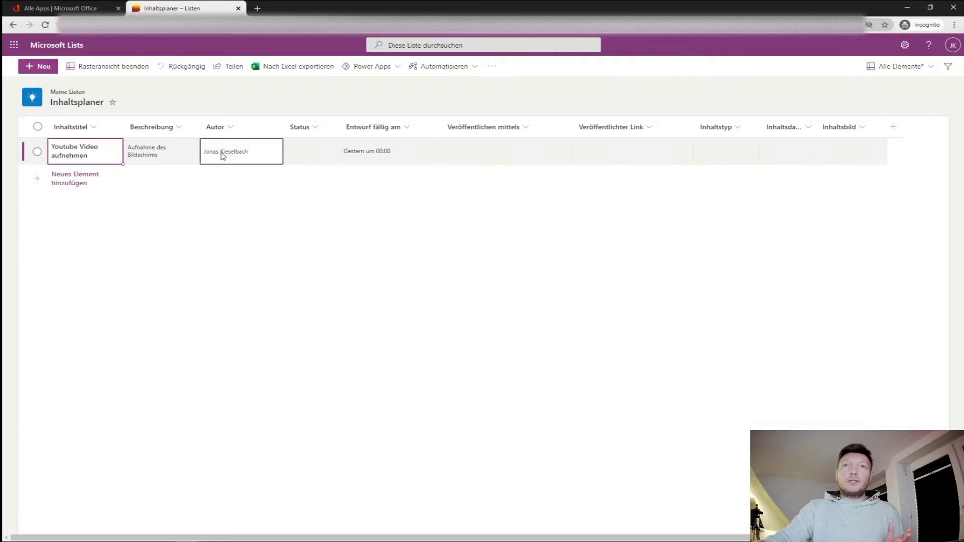
pyautogui.click(502, 151)
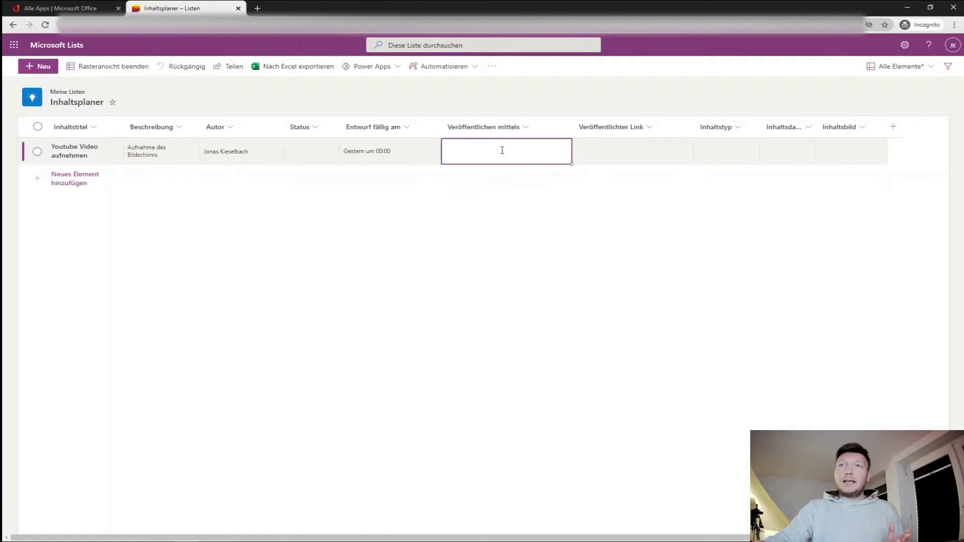
pyautogui.click(506, 151)
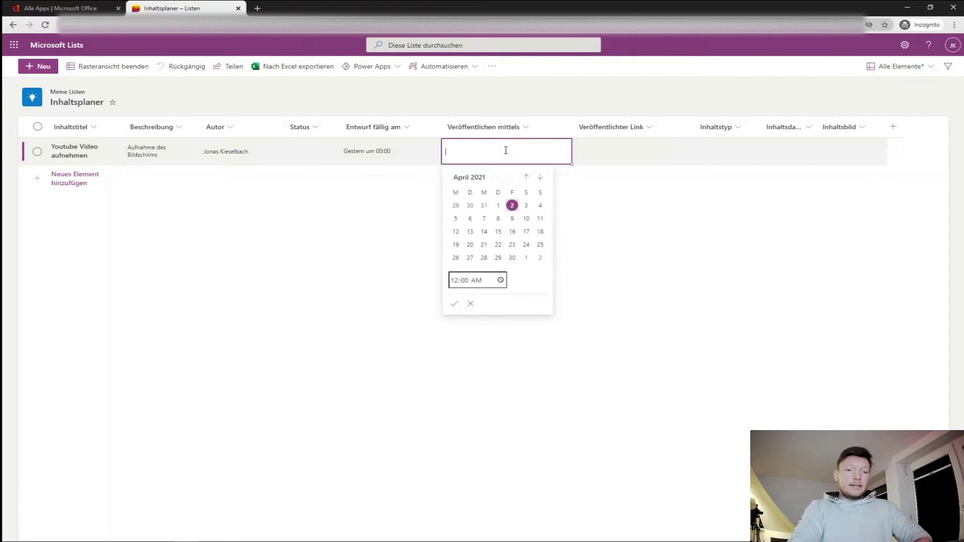
pyautogui.click(511, 231)
# Step: Add a second item titled "Zweites Video aufnehmen" with the description "Outrou aufnehmen" and the status "erledigt"
pyautogui.click(75, 176)
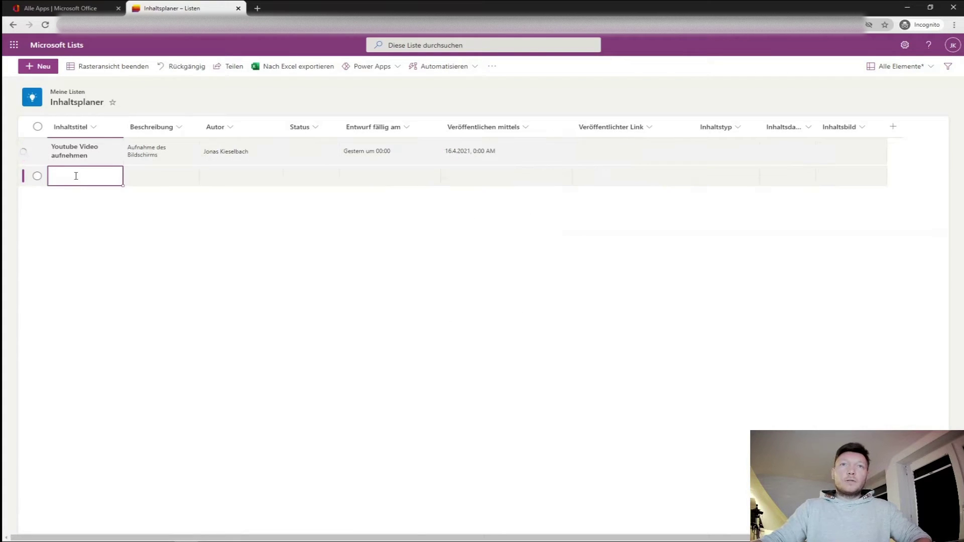
pyautogui.write('Zweites Video aufnehmen')
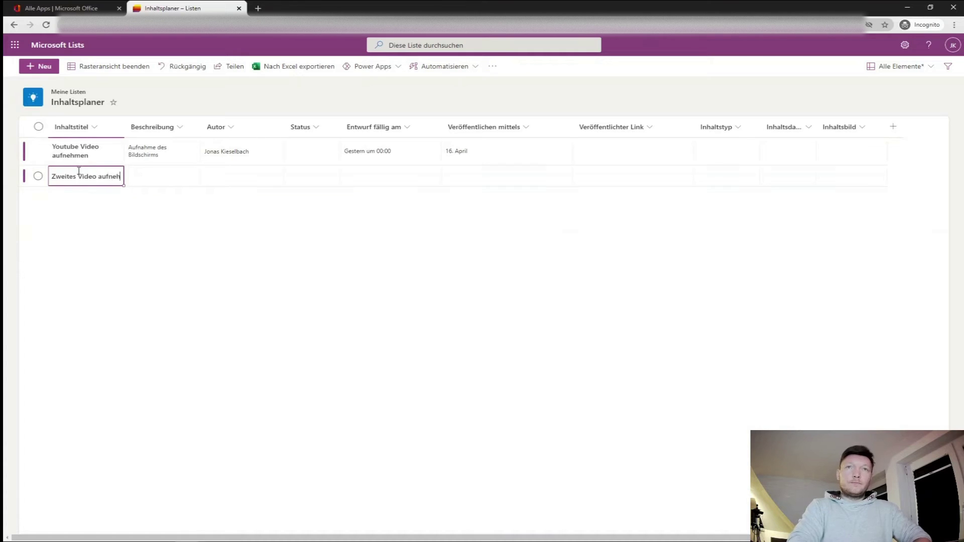
pyautogui.press('Tab')
pyautogui.write('Outrou aufnehmen')
pyautogui.press('Tab')
pyautogui.press('Tab')
pyautogui.write('erledigt')
pyautogui.click(482, 240)
pyautogui.click(635, 178)
pyautogui.click(728, 177)
# Step: Add a third item titled "Drittes Video aufnehmen" below the second one
pyautogui.click(142, 207)
pyautogui.click(117, 210)
pyautogui.write('Drittes Video aufnehmen')
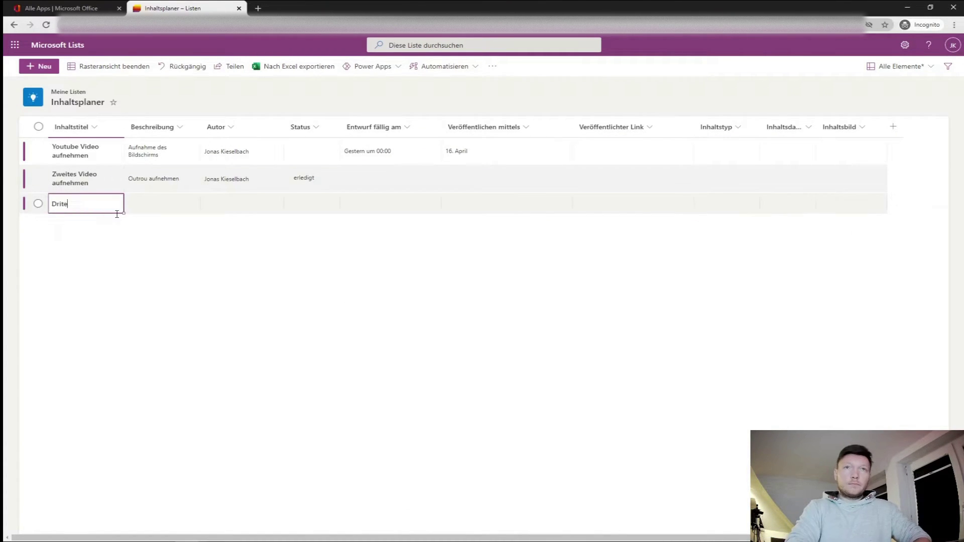
pyautogui.press('Return')
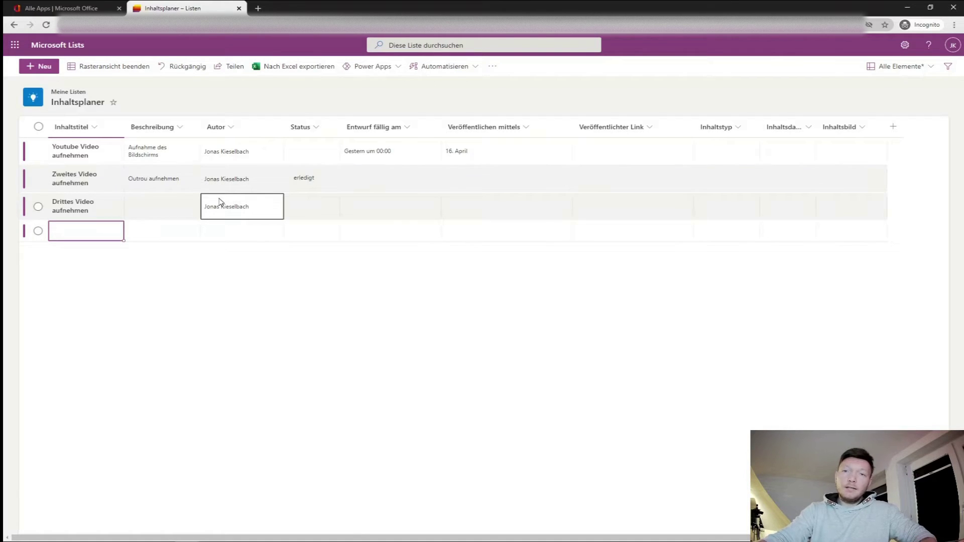
# Step: Leave grid editing and display the list in the Kompakte Liste layout
pyautogui.click(147, 70)
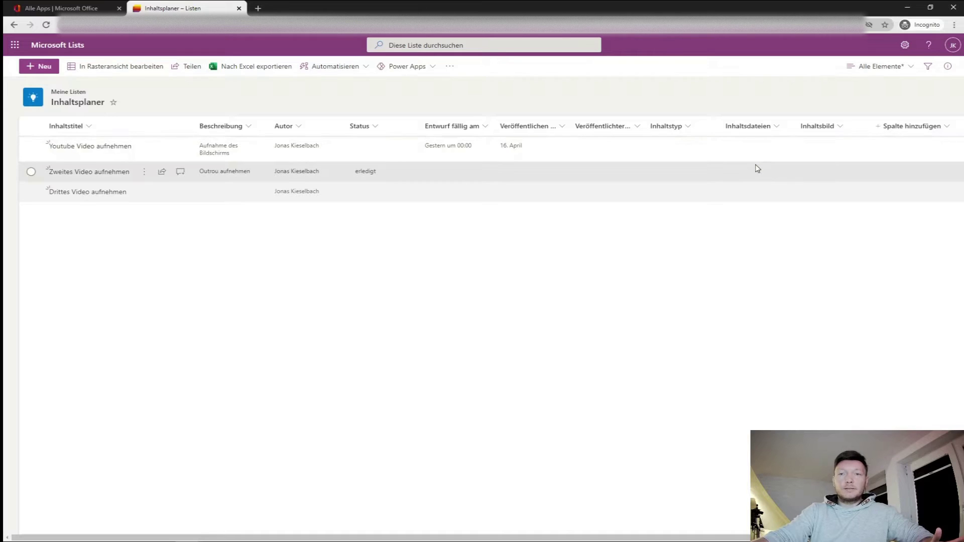
pyautogui.click(912, 69)
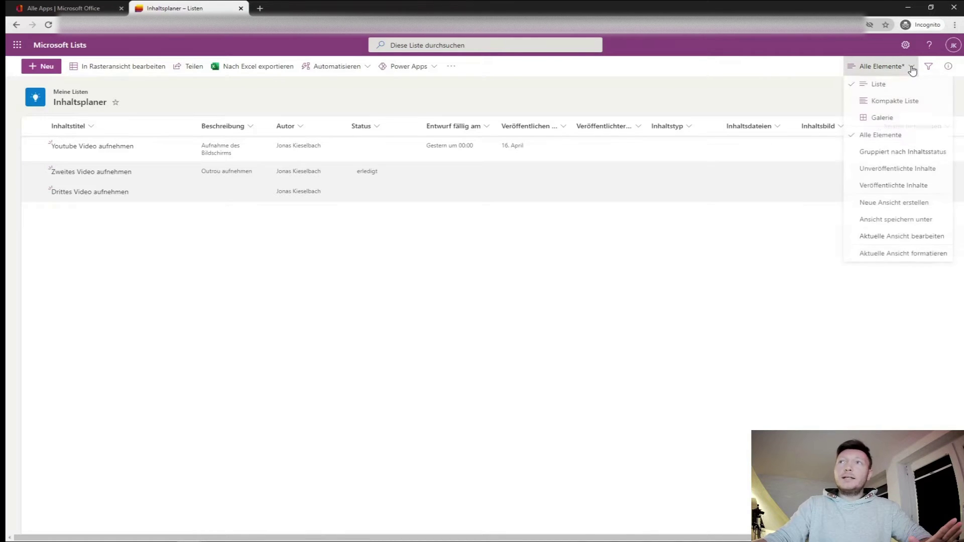
pyautogui.click(913, 103)
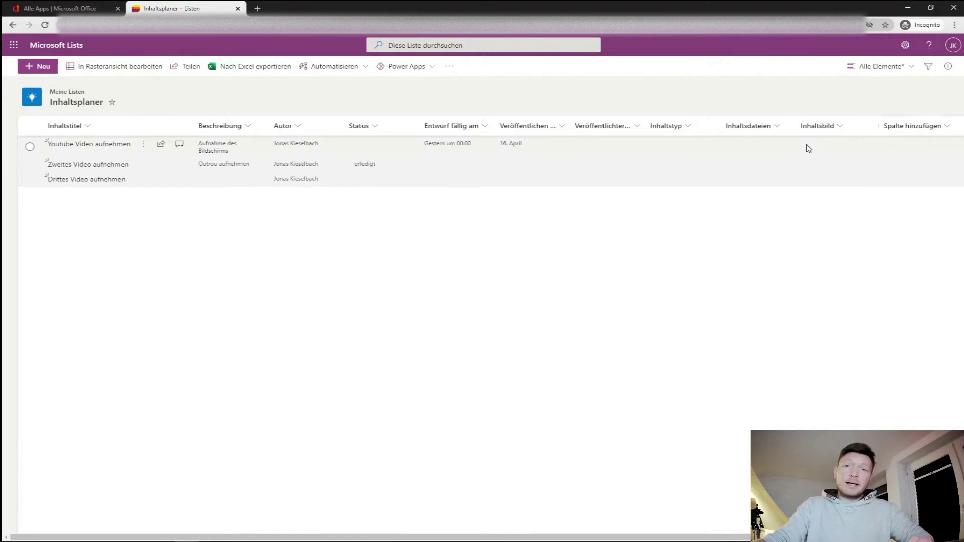
# Step: Display the Inhaltsplaner list in the Galerie layout and look through the remaining view options
pyautogui.click(901, 70)
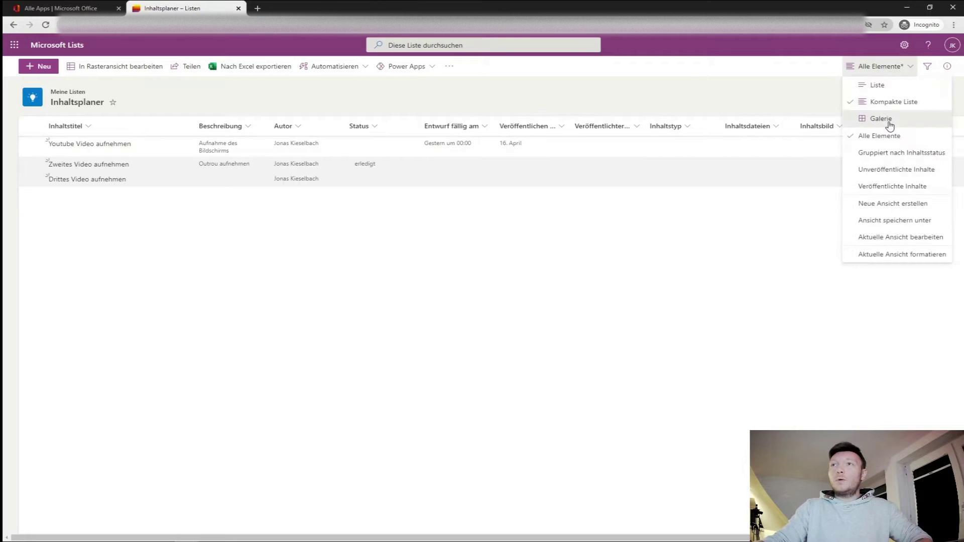
pyautogui.click(889, 126)
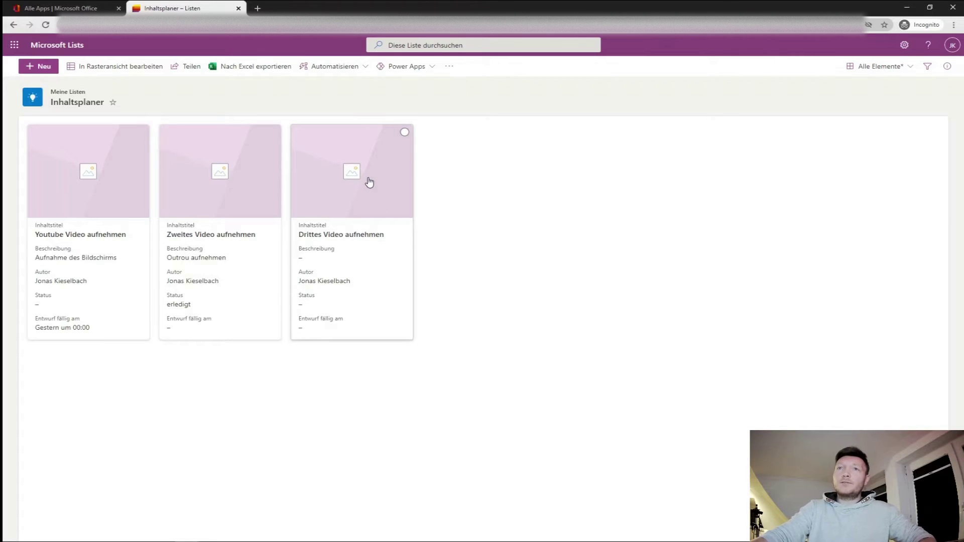
pyautogui.click(881, 66)
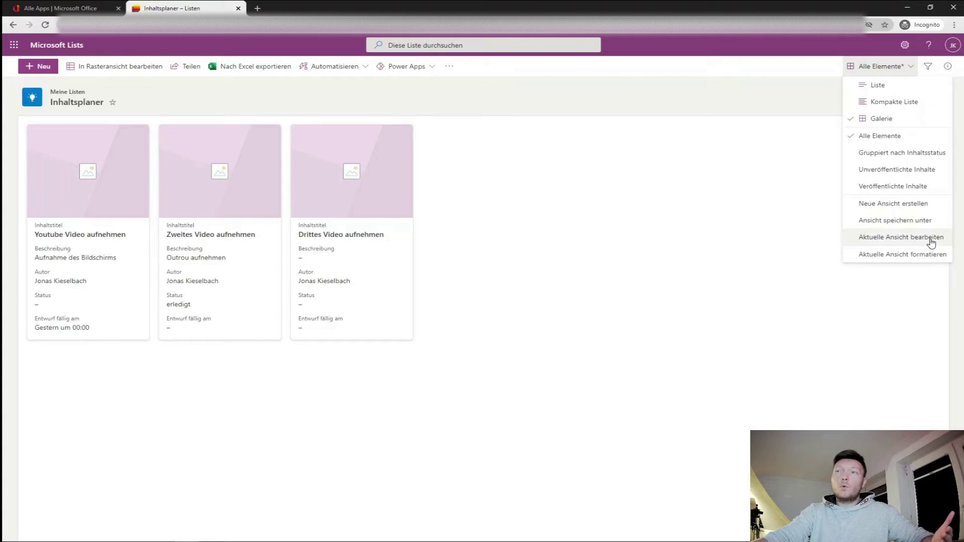
pyautogui.click(770, 224)
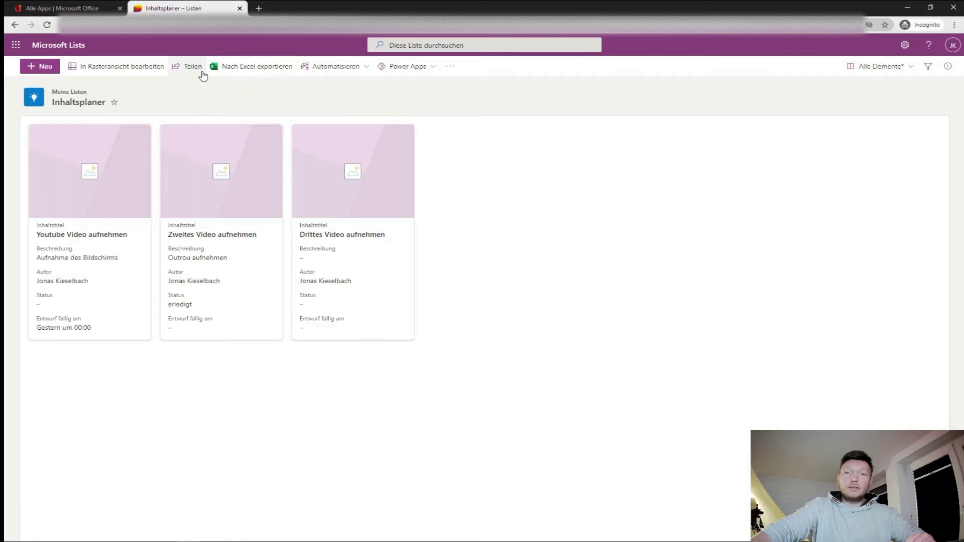
# Step: Examine the list's sharing settings and the available Power Apps options
pyautogui.click(203, 75)
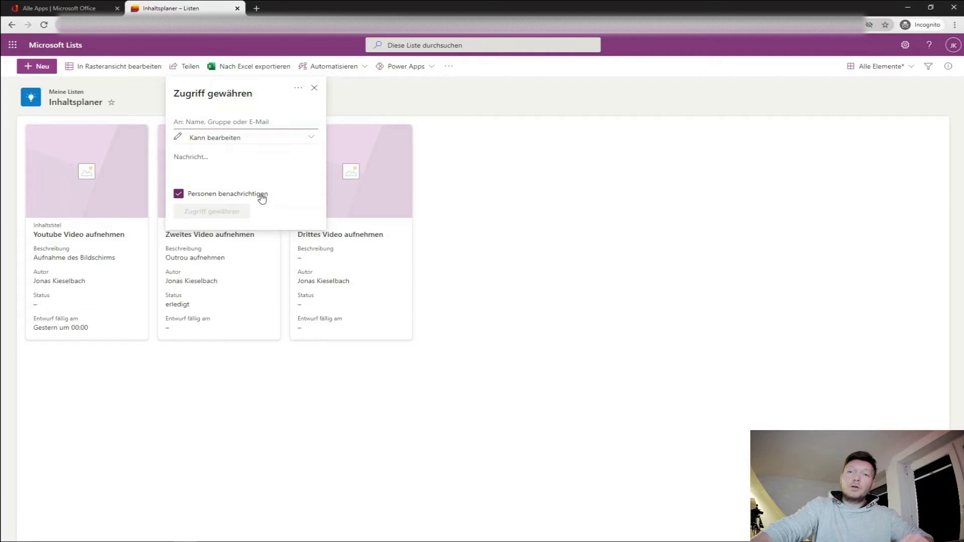
pyautogui.click(435, 69)
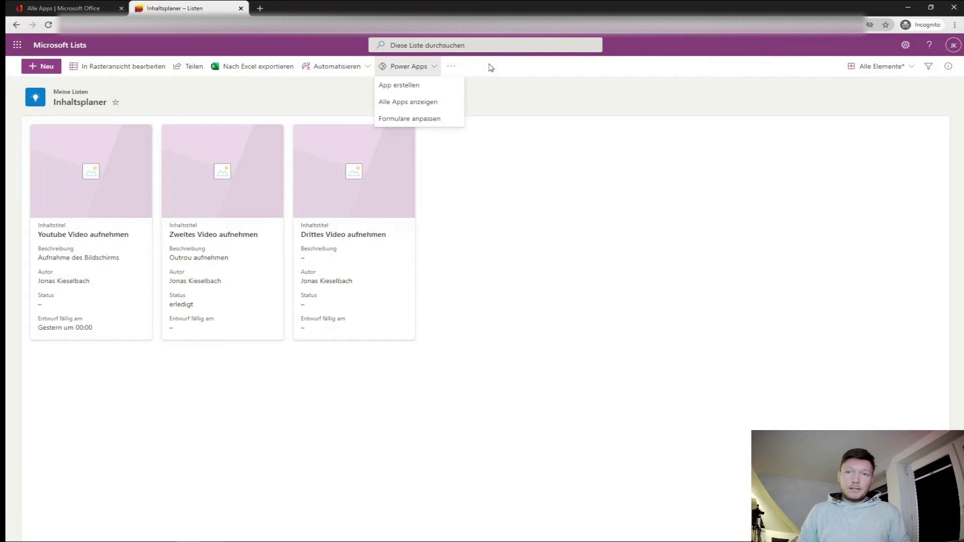
# Step: Examine the automation options and the notification rule templates, including "Ein Element wurde gelöscht", and return to the list
pyautogui.click(366, 69)
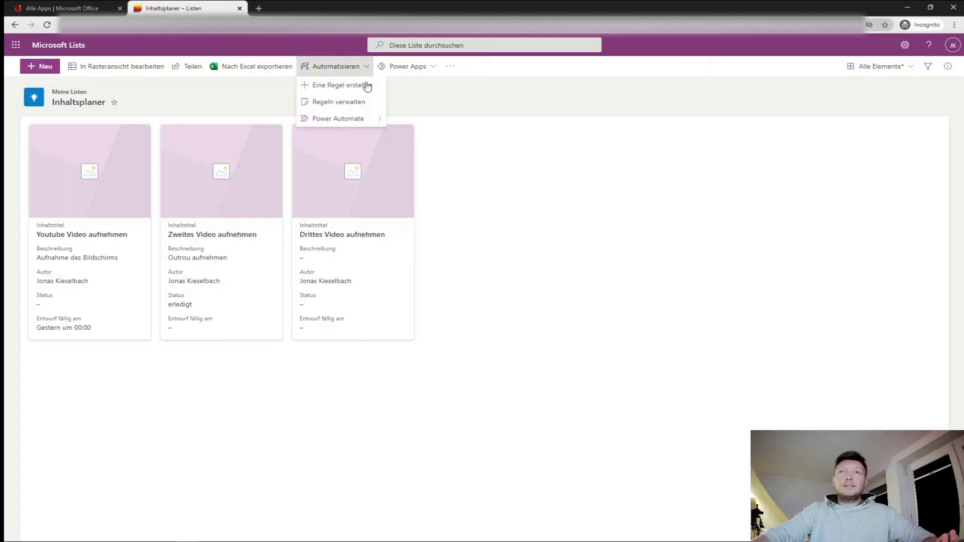
pyautogui.moveTo(369, 123)
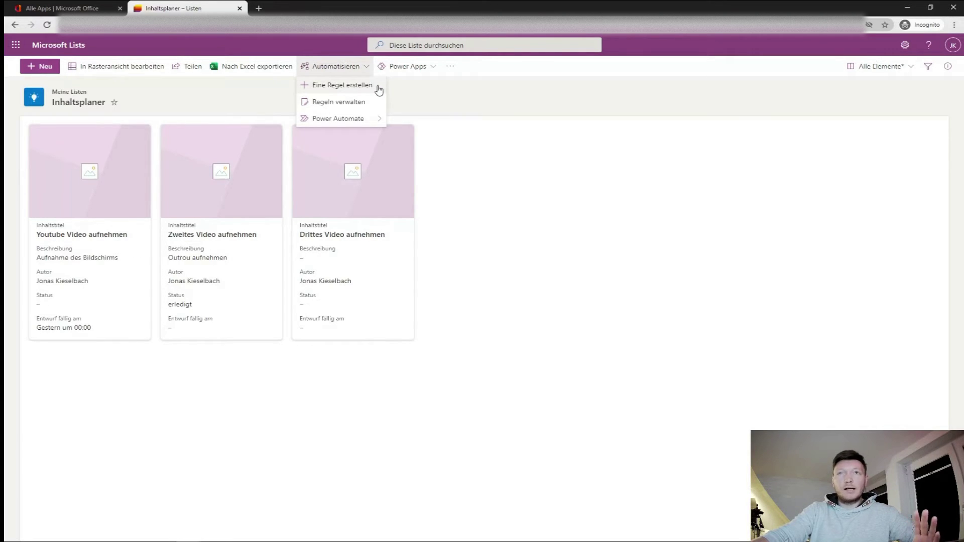
pyautogui.click(378, 90)
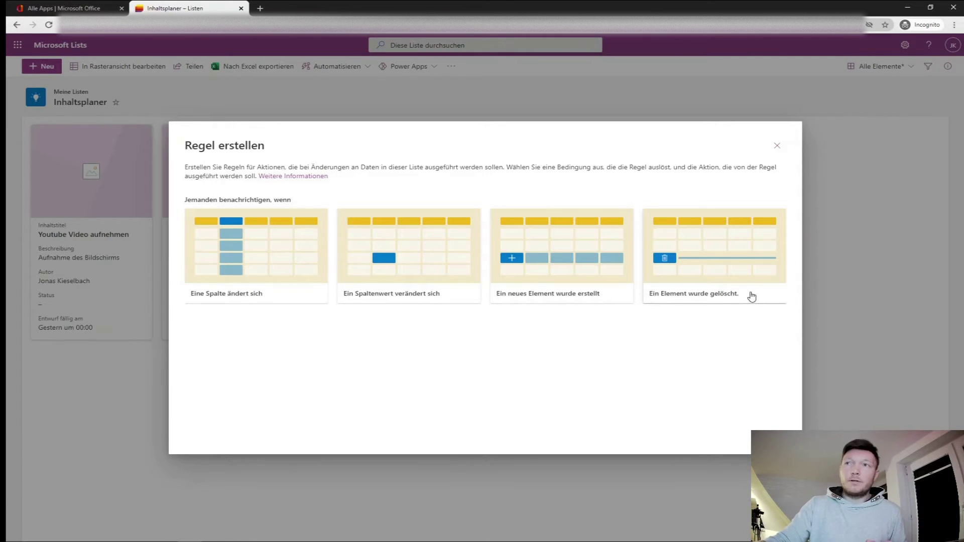
pyautogui.click(751, 298)
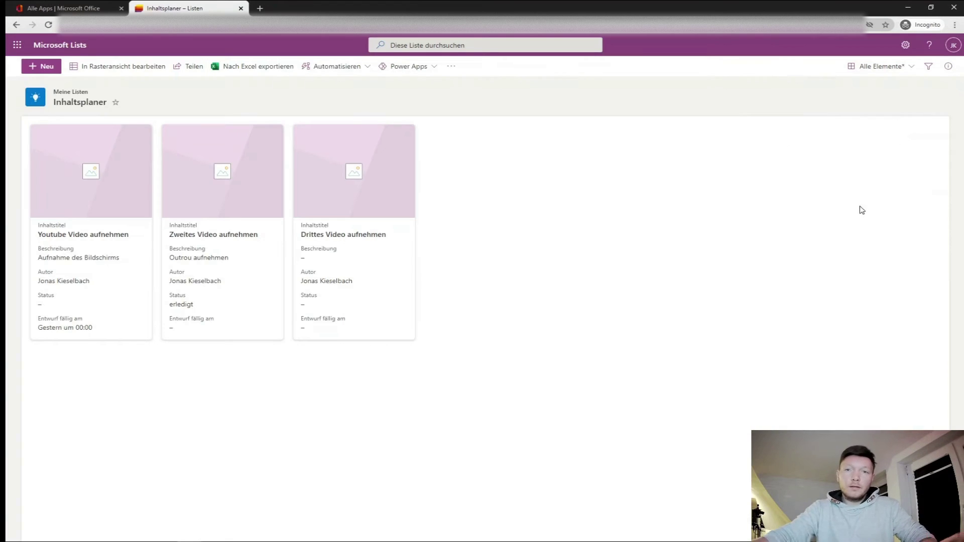
# Step: Create a new public view named "Meine Ansicht" that is displayed as Liste
pyautogui.click(905, 69)
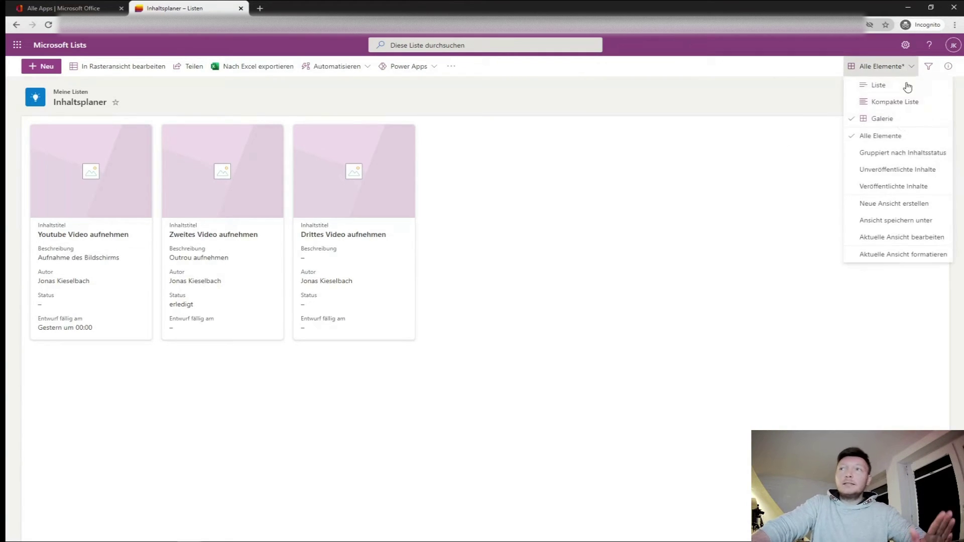
pyautogui.click(941, 205)
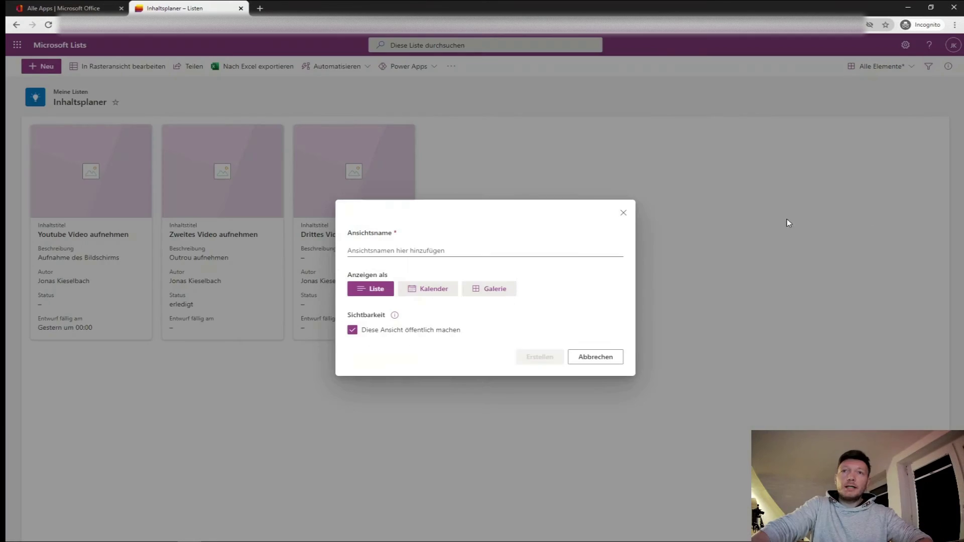
pyautogui.click(470, 251)
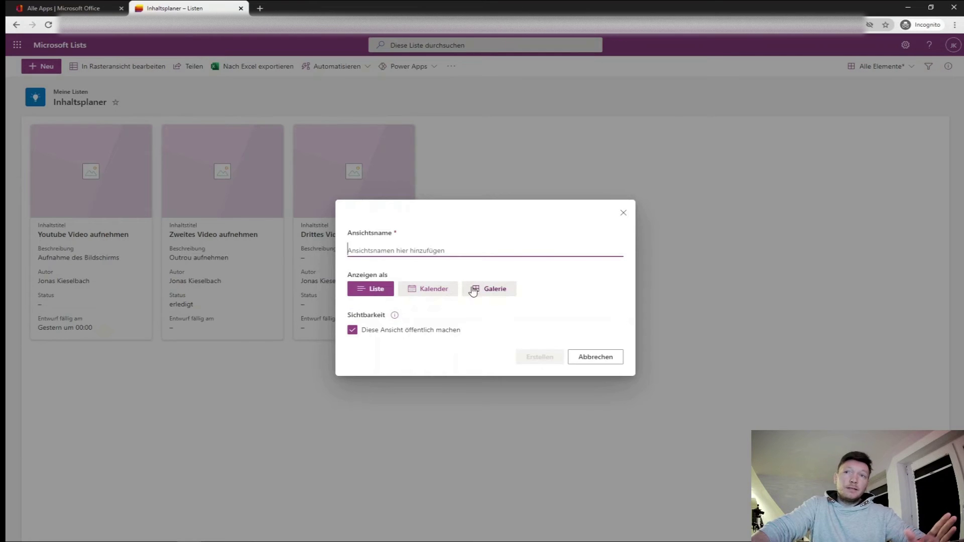
pyautogui.click(375, 288)
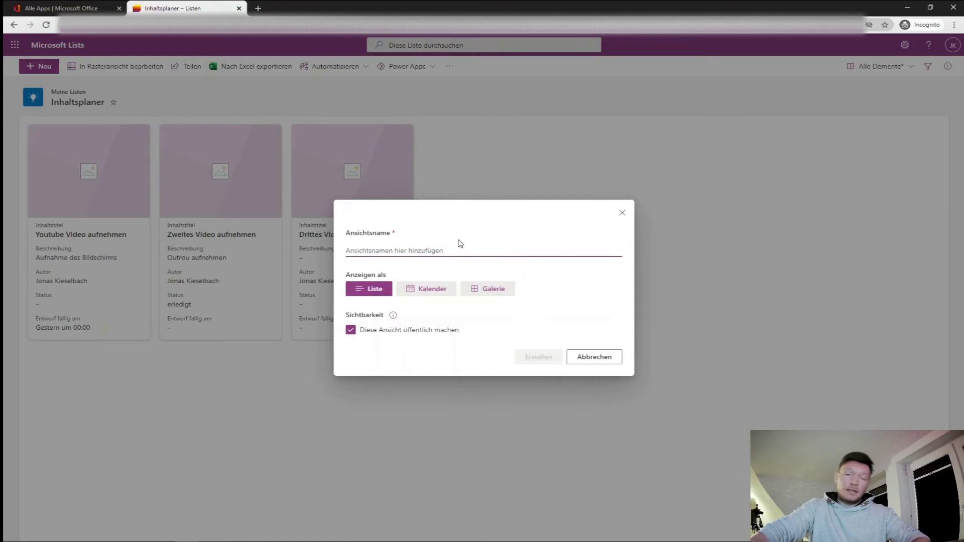
pyautogui.write('Meine Ansicht')
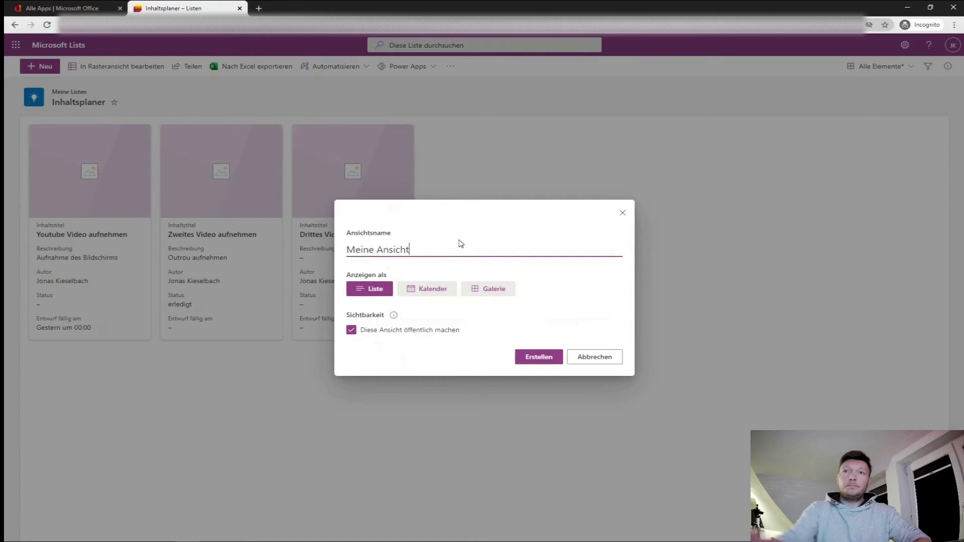
pyautogui.click(538, 357)
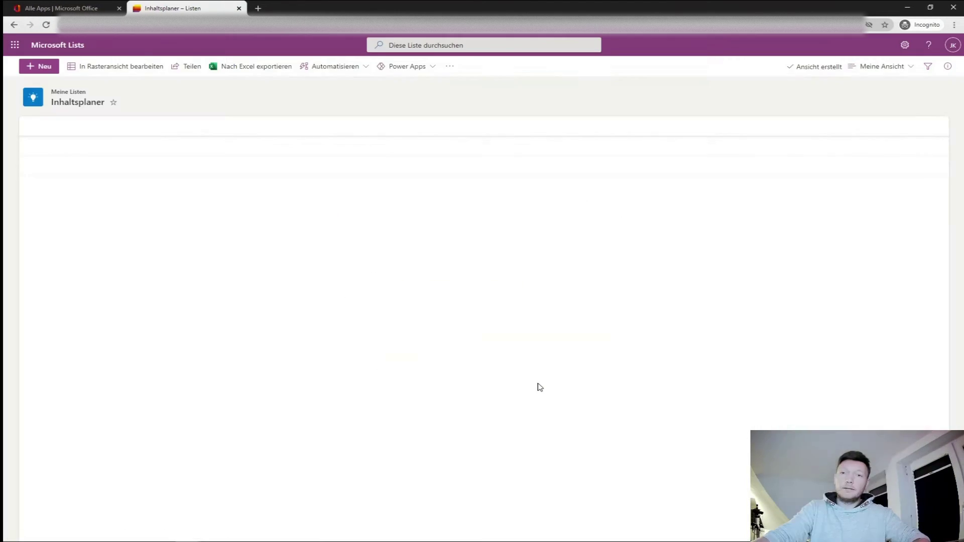
# Step: Check the view selection for "Meine Ansicht" and look at the list's filter options for Inhaltstitel
pyautogui.click(903, 68)
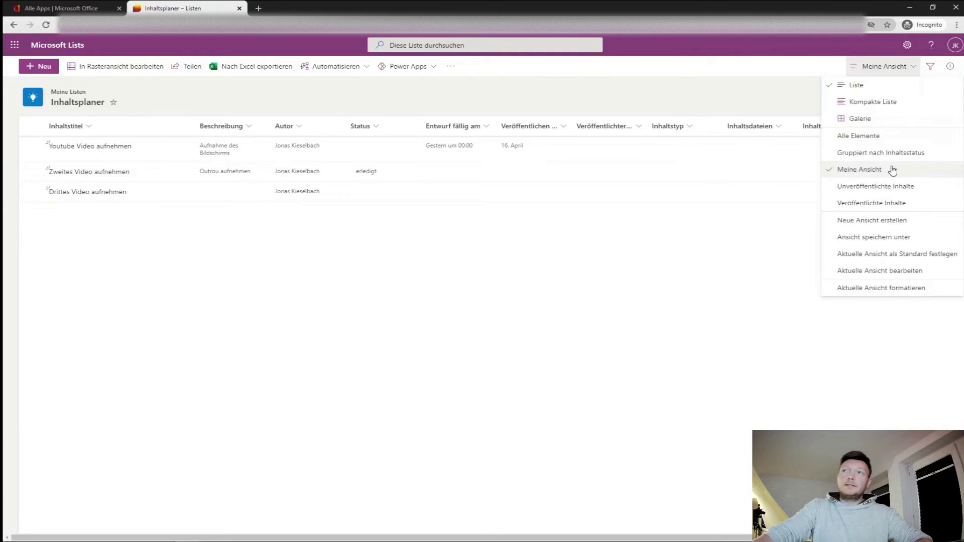
pyautogui.click(930, 67)
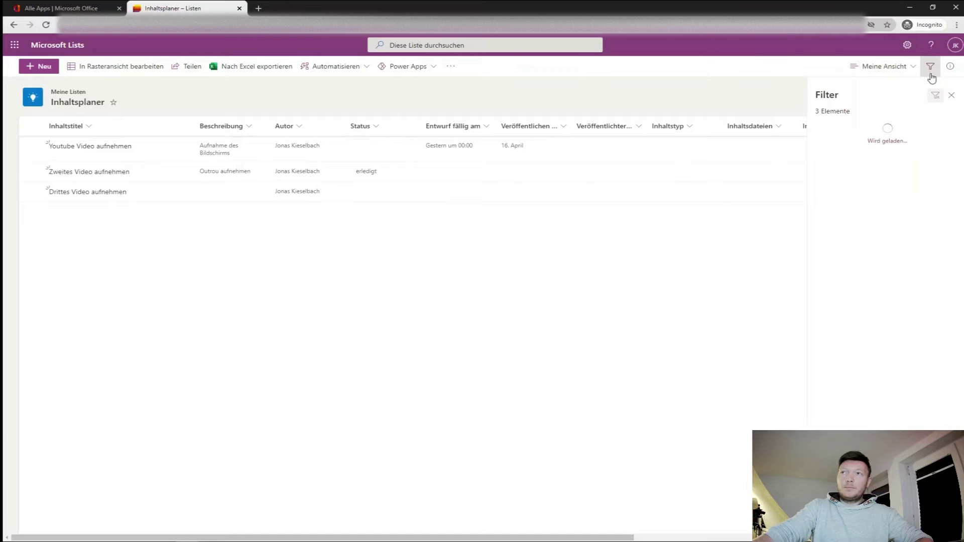
pyautogui.click(886, 158)
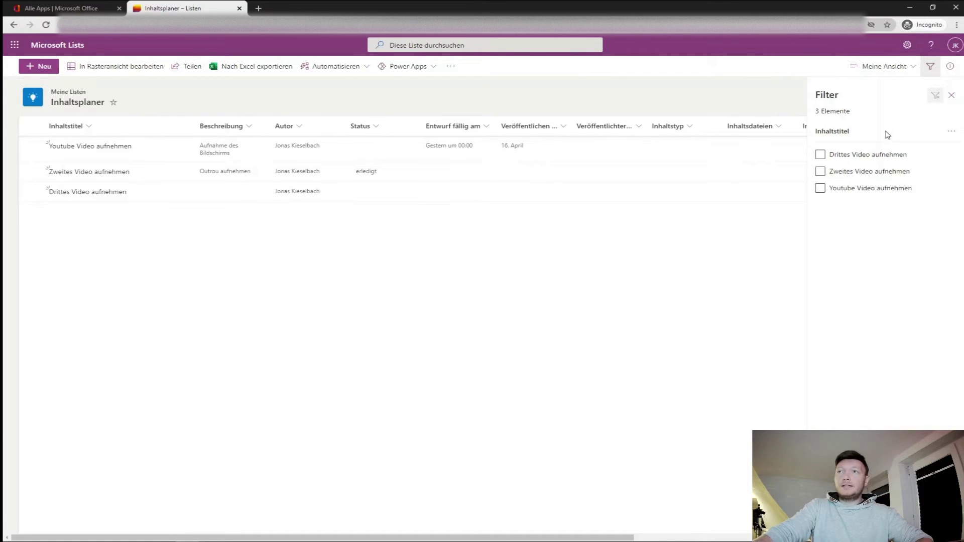
# Step: Filter the list by the Status column to show only items marked "erledigt"
pyautogui.click(639, 127)
pyautogui.click(565, 128)
pyautogui.click(557, 177)
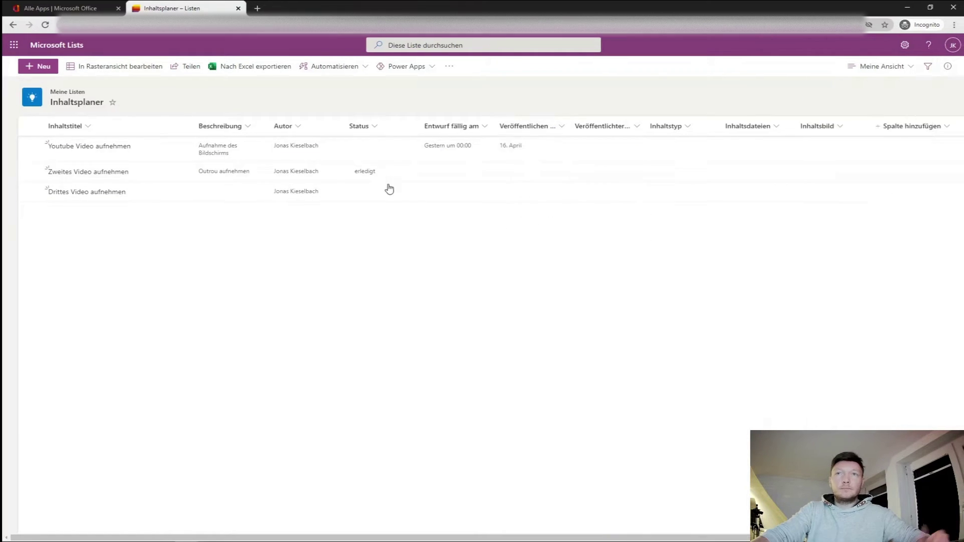
pyautogui.click(834, 85)
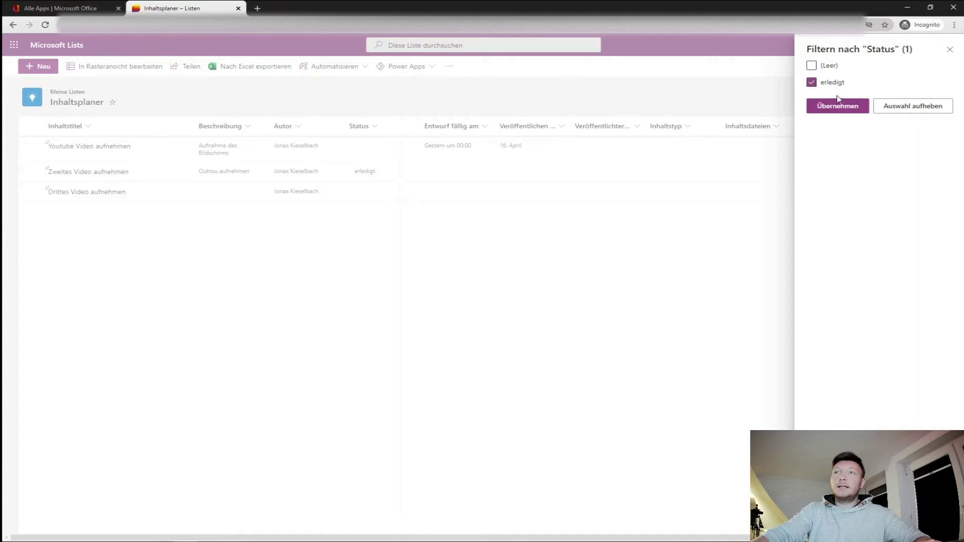
pyautogui.click(842, 106)
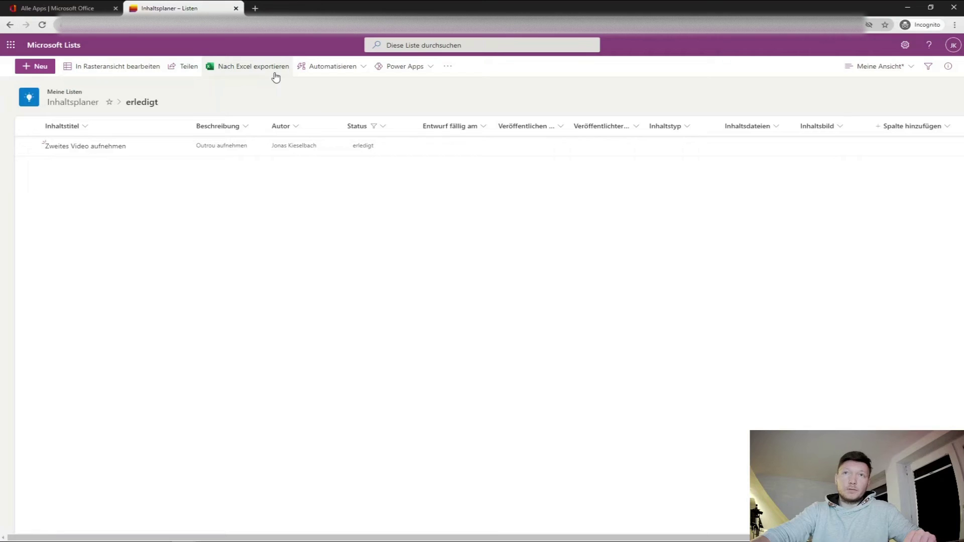
# Step: From the Lists home page, start a new list from an Excel file uploaded from this device
pyautogui.click(448, 66)
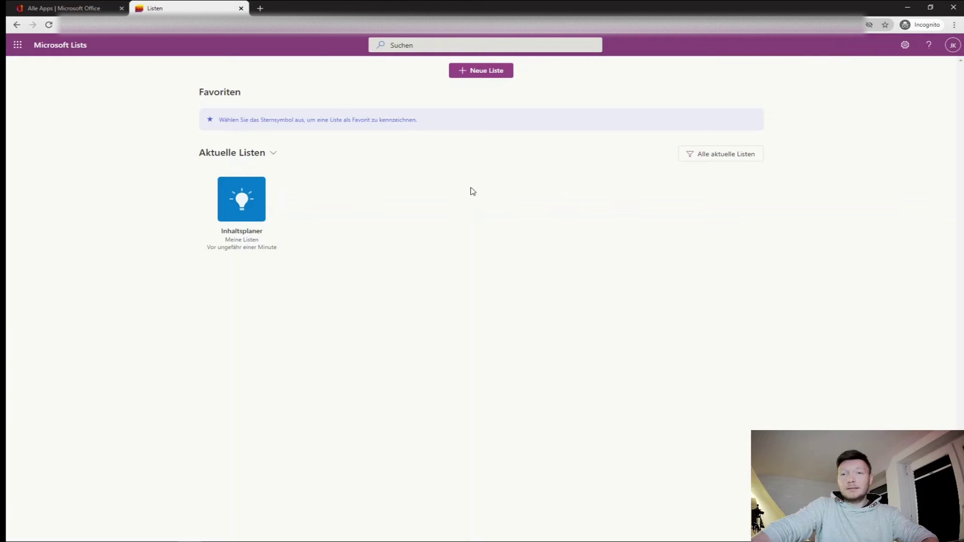
pyautogui.click(496, 73)
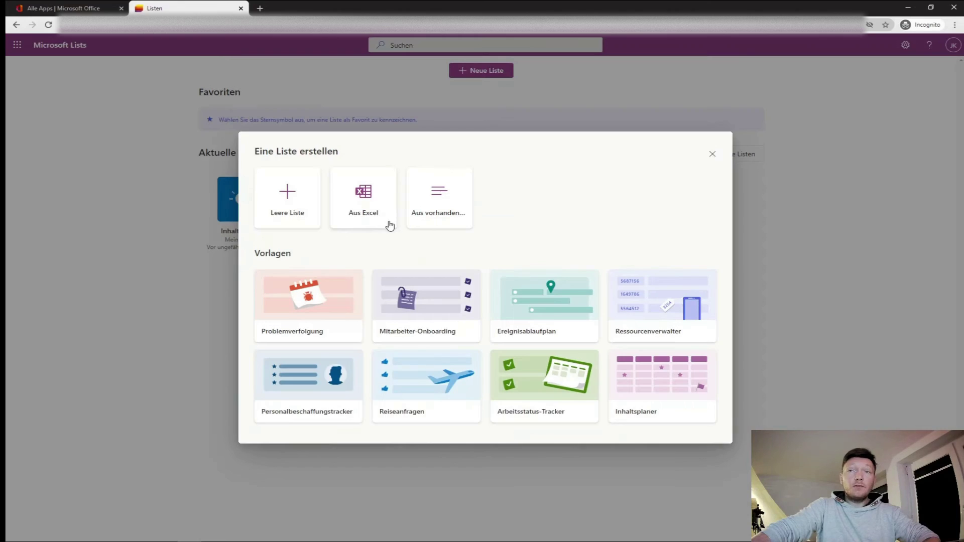
pyautogui.click(389, 225)
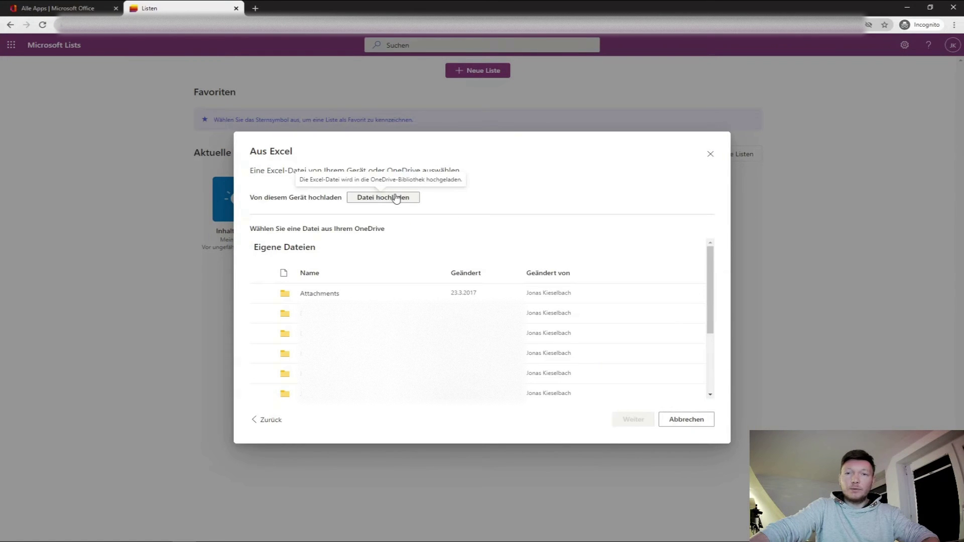
pyautogui.click(396, 199)
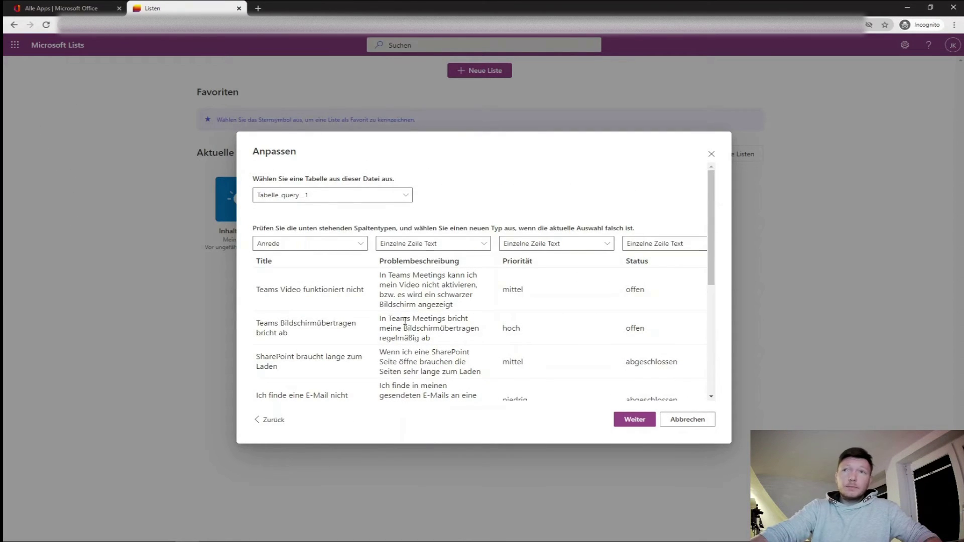
# Step: Set the import type of the "Datum der Meldung" column to Datum und Uhrzeit
pyautogui.scroll(-2, 290, 300)
pyautogui.scroll(-5, 290, 299)
pyautogui.moveTo(333, 398); pyautogui.dragTo(411, 398)
pyautogui.scroll(8, 419, 335)
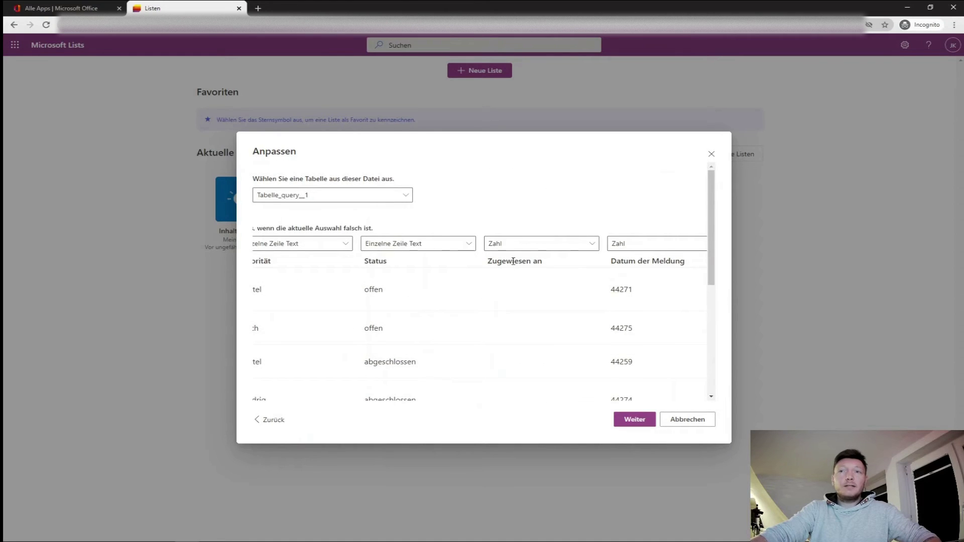
pyautogui.hotkey('ctrl', '-')
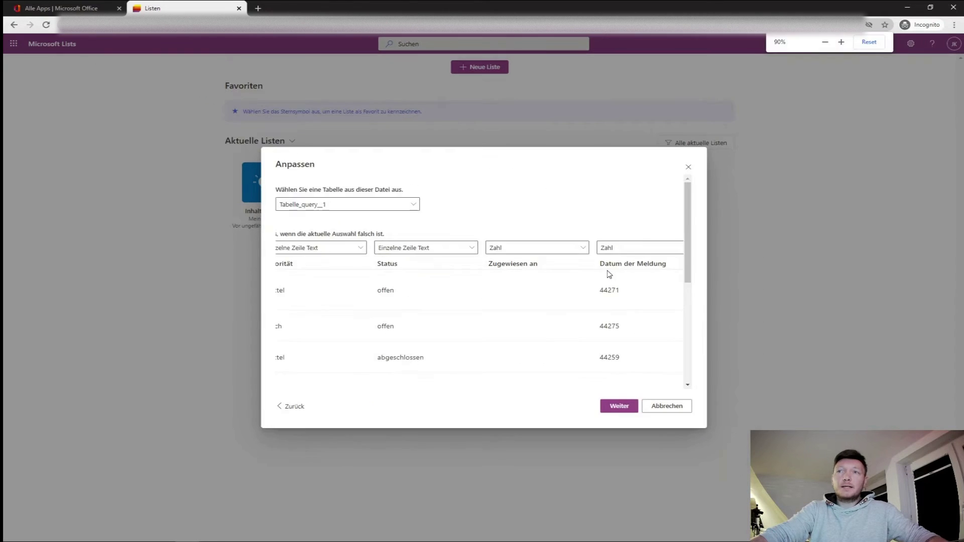
pyautogui.hotkey('ctrl', '+')
pyautogui.scroll(-5, 608, 273)
pyautogui.moveTo(374, 400); pyautogui.dragTo(424, 405)
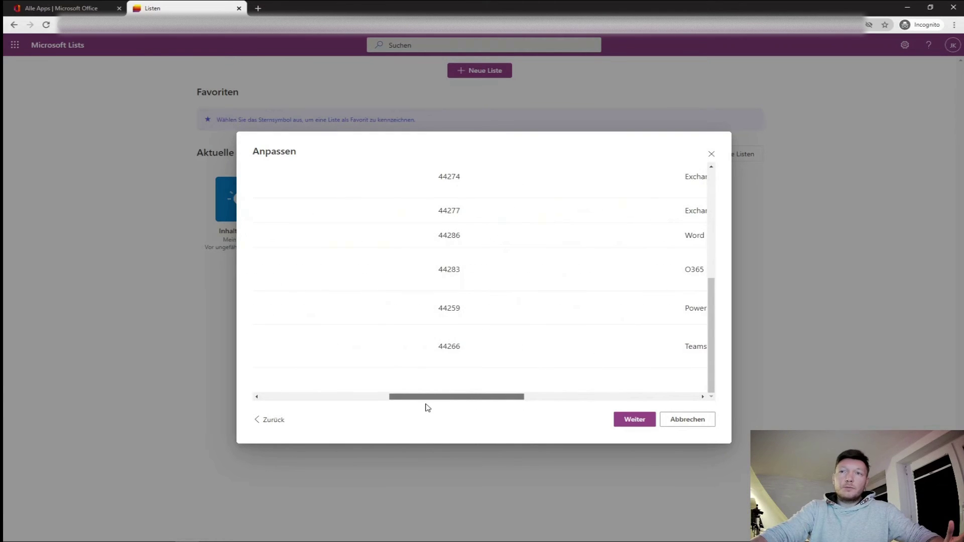
pyautogui.scroll(10, 516, 246)
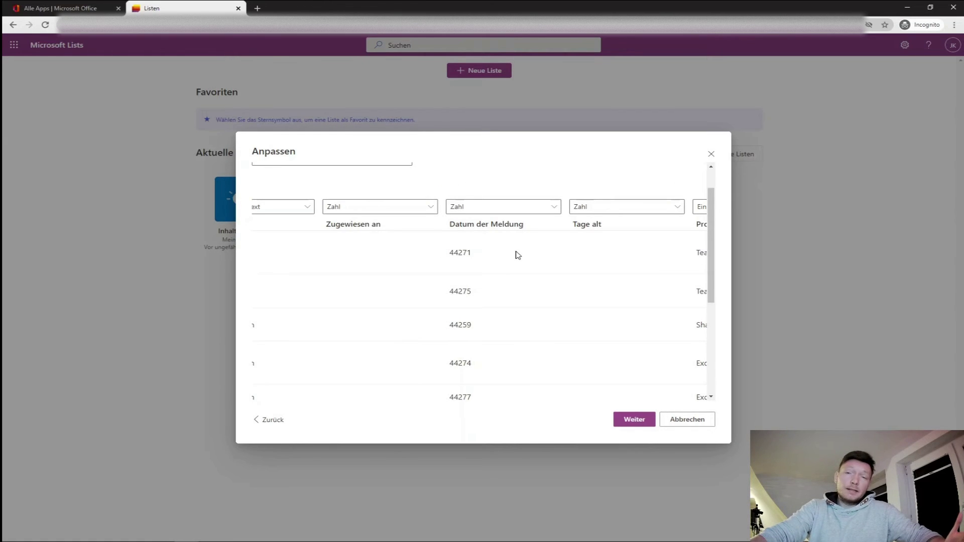
pyautogui.click(544, 209)
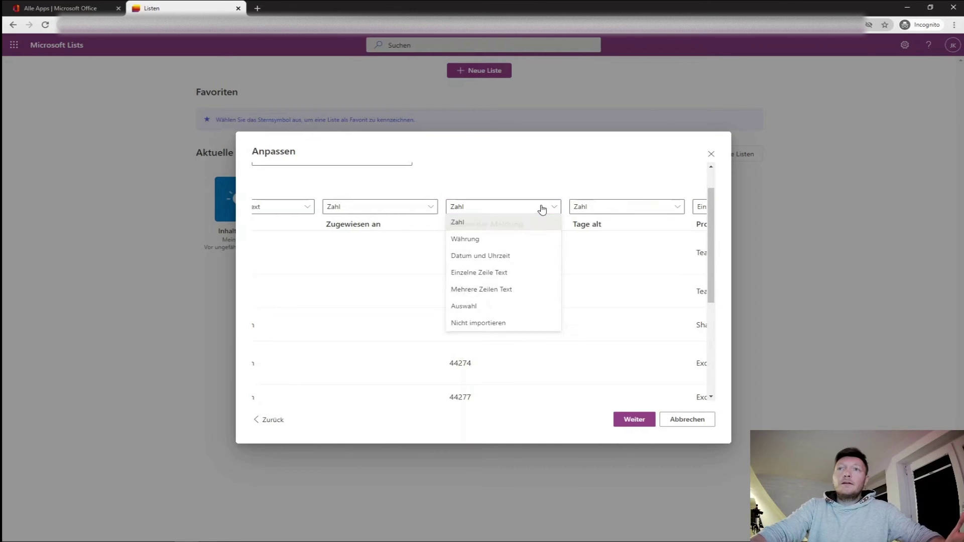
pyautogui.click(530, 260)
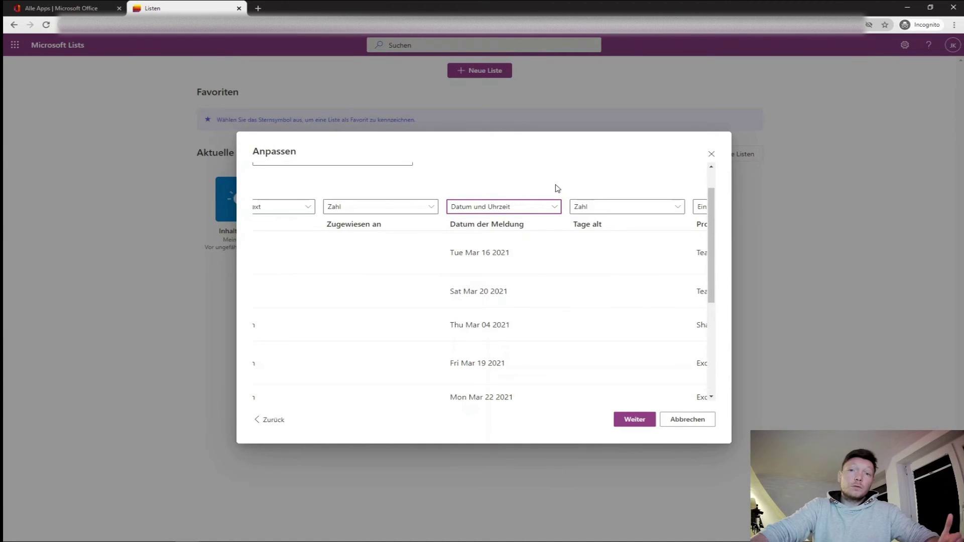
# Step: Check the remaining columns of the Excel table and continue the import with the chosen column types
pyautogui.scroll(-1, 610, 351)
pyautogui.scroll(-3, 605, 381)
pyautogui.moveTo(490, 396); pyautogui.dragTo(577, 395)
pyautogui.scroll(4, 525, 319)
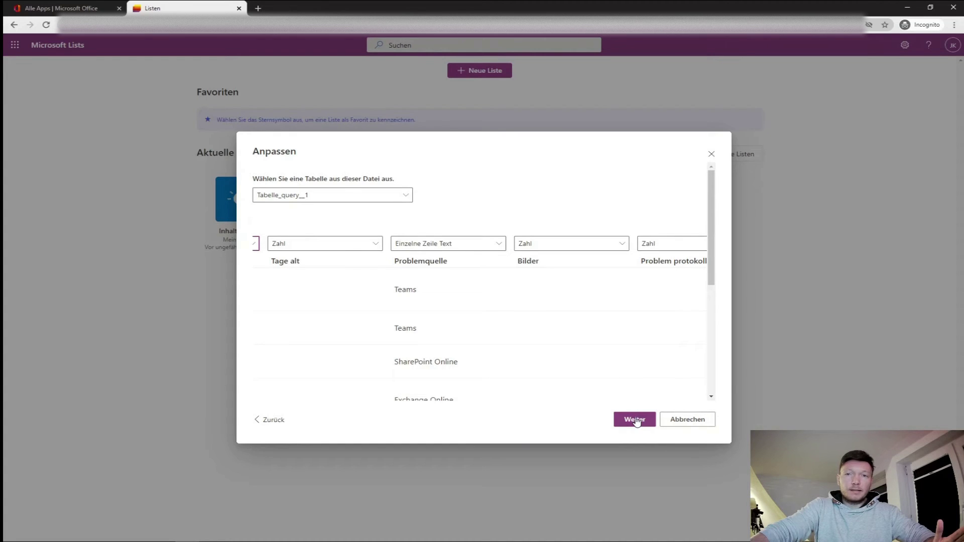
pyautogui.click(635, 419)
# Step: Shorten the new list's name to "Problemliste" by removing the identifier after it
pyautogui.click(500, 187)
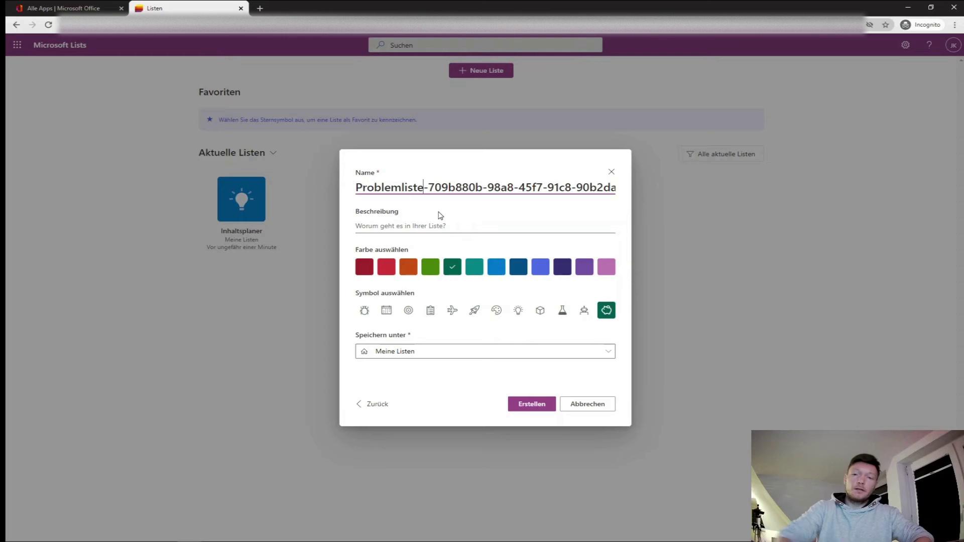
pyautogui.hotkey('shift', 'End')
pyautogui.press('Delete')
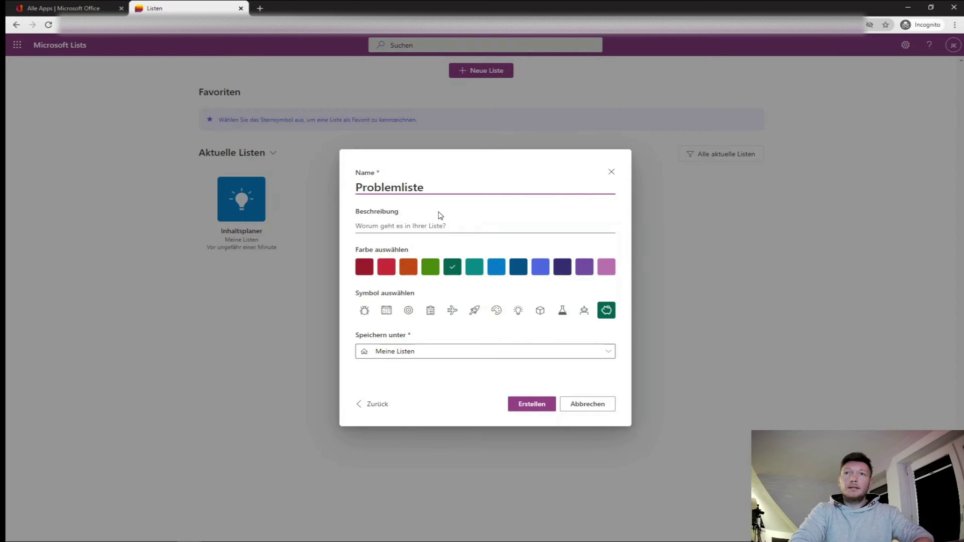
# Step: Give Problemliste the light green colour and the target symbol, keep Meine Listen as the save location, and create the list
pyautogui.click(454, 226)
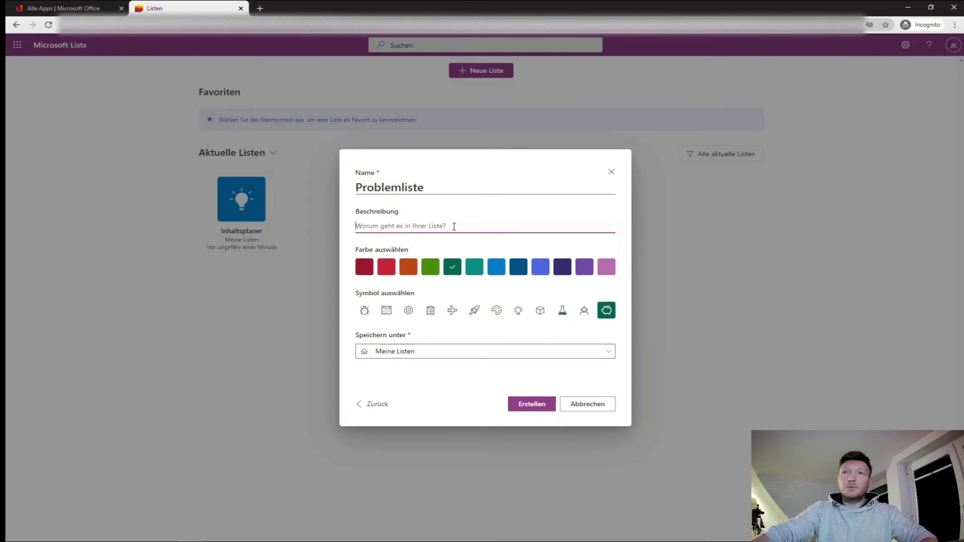
pyautogui.click(430, 268)
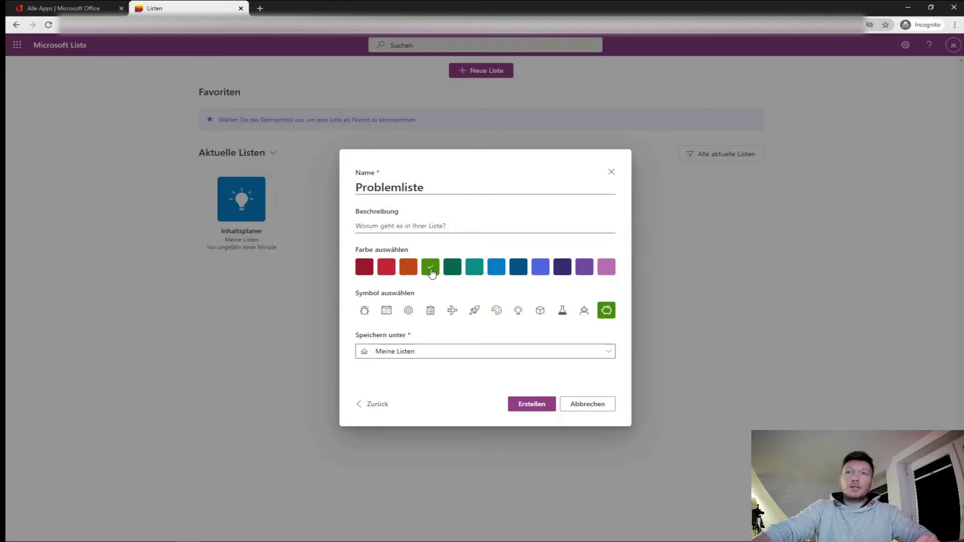
pyautogui.click(408, 310)
pyautogui.click(445, 355)
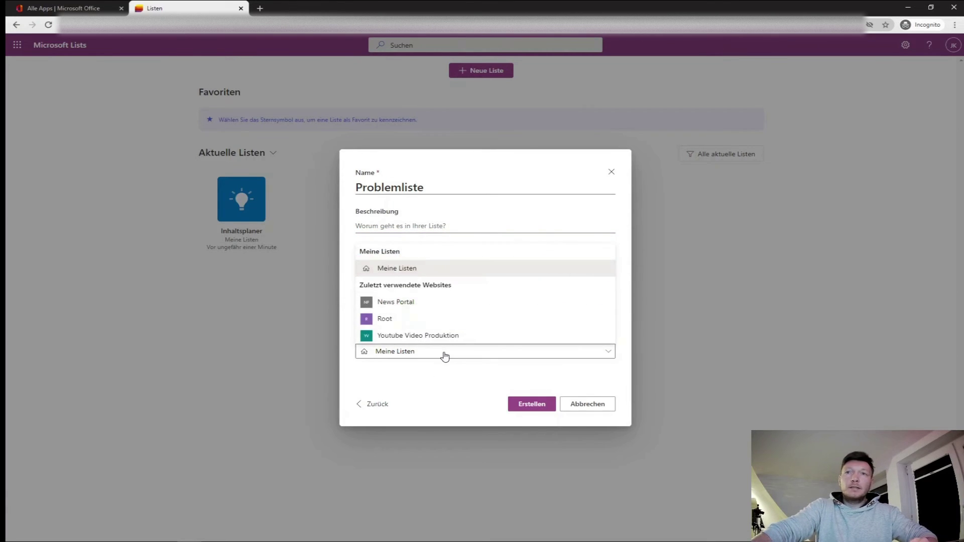
pyautogui.click(444, 355)
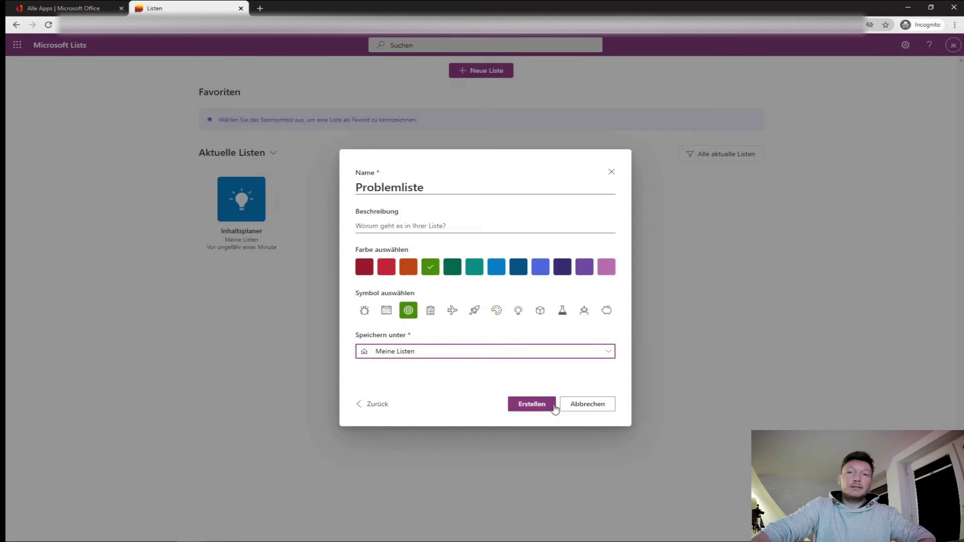
pyautogui.click(538, 405)
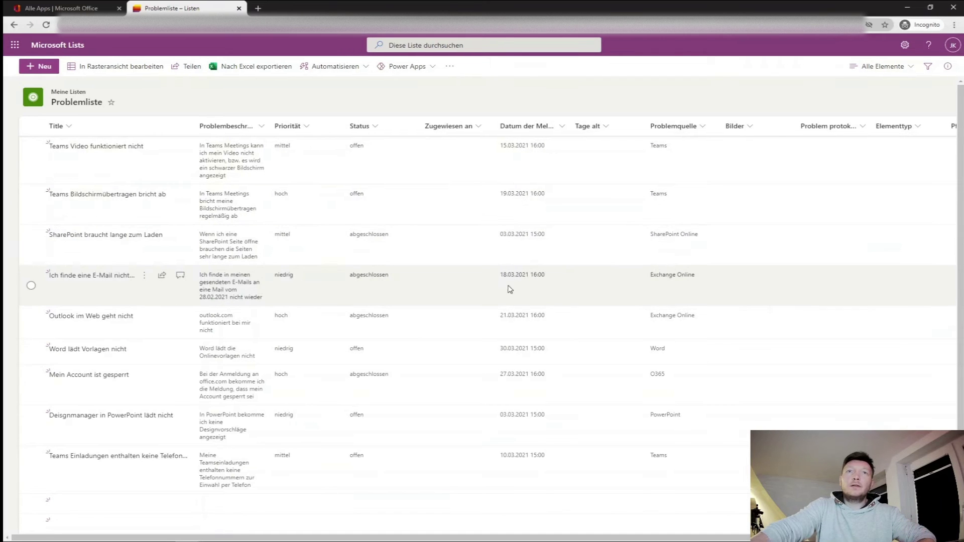
# Step: Review the imported entries and the fields of the new-item form, closing the form without saving
pyautogui.scroll(-2, 495, 285)
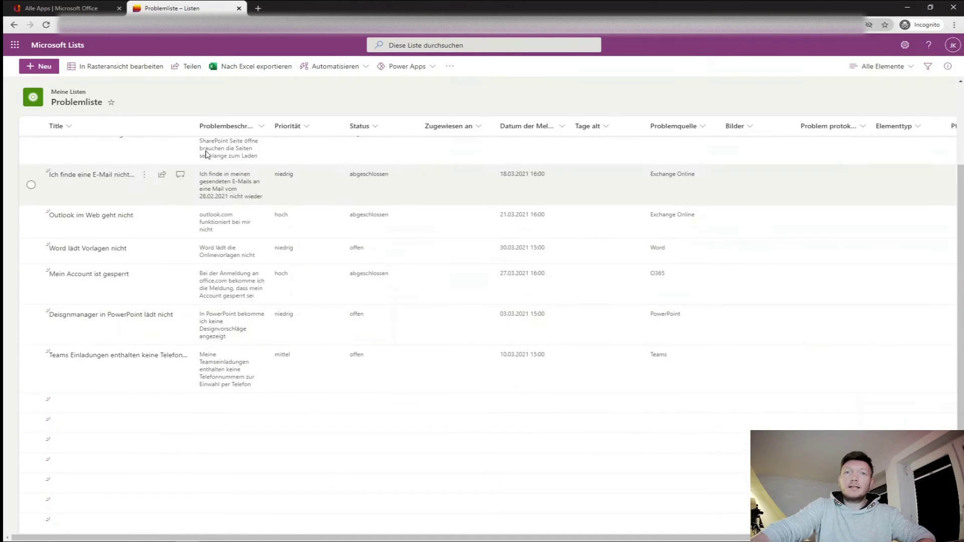
pyautogui.click(60, 66)
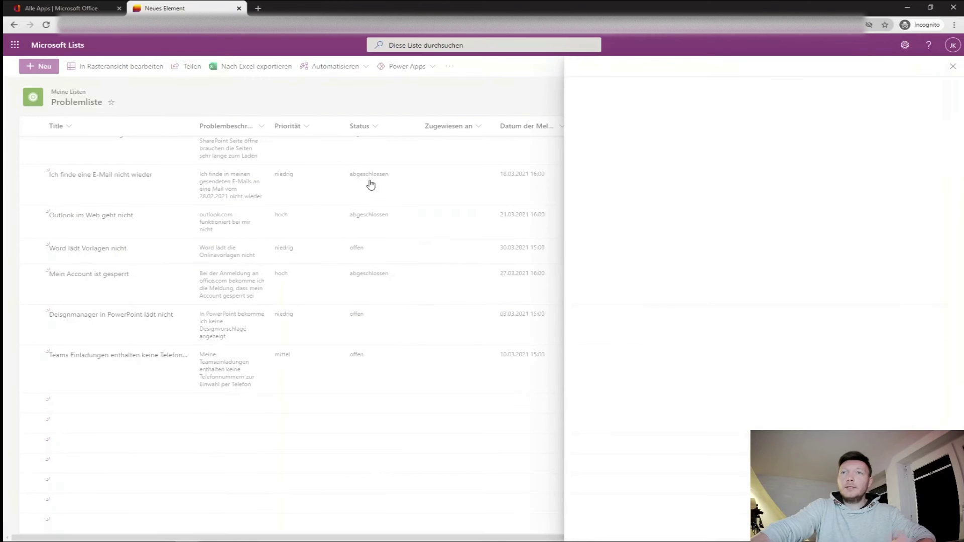
pyautogui.scroll(-3, 751, 189)
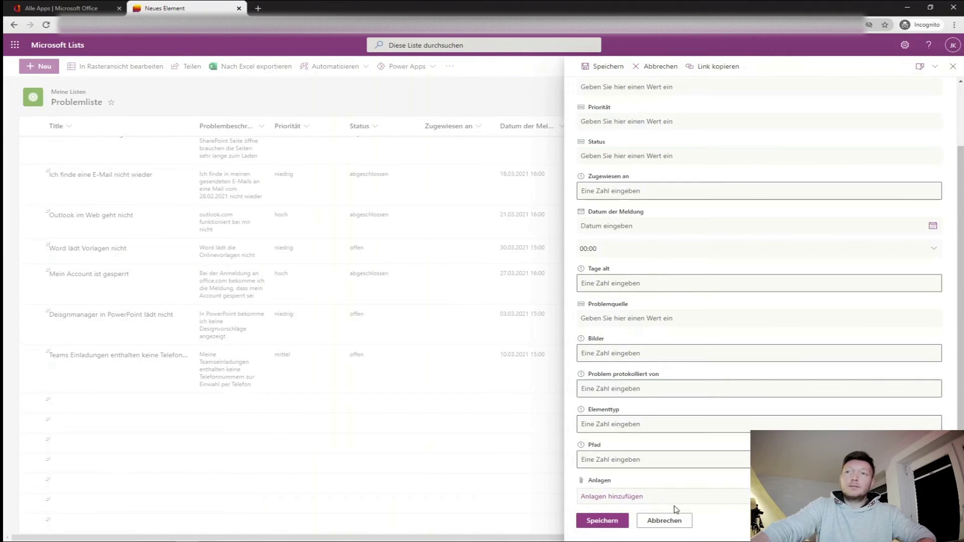
pyautogui.click(664, 521)
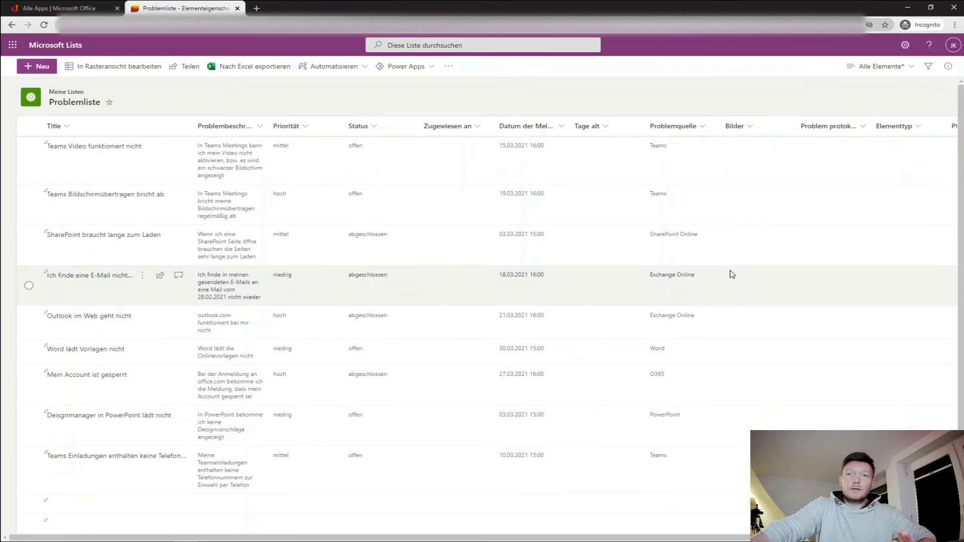
# Step: Display Problemliste as a card gallery and view the details of the "SharePoint braucht lange zum Laden" entry
pyautogui.click(914, 70)
pyautogui.click(891, 118)
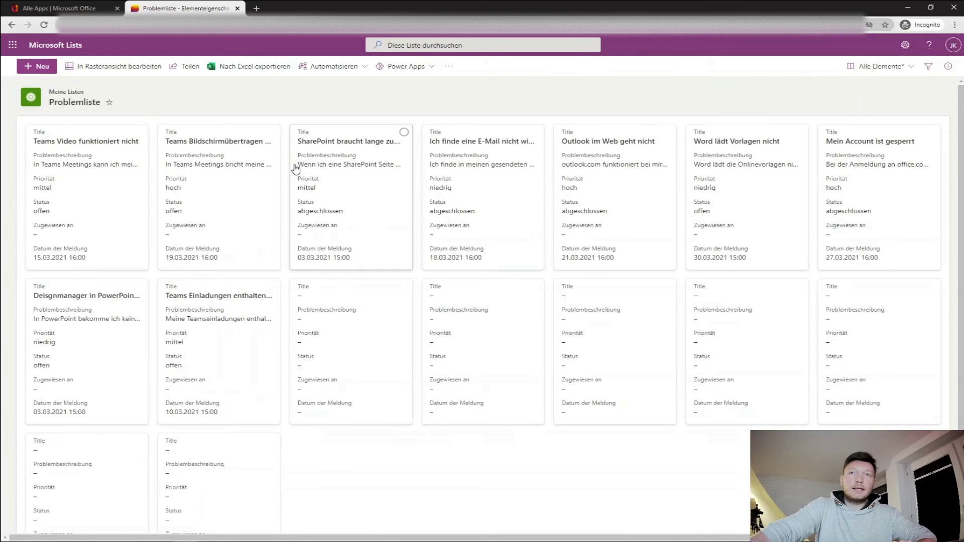
pyautogui.click(368, 179)
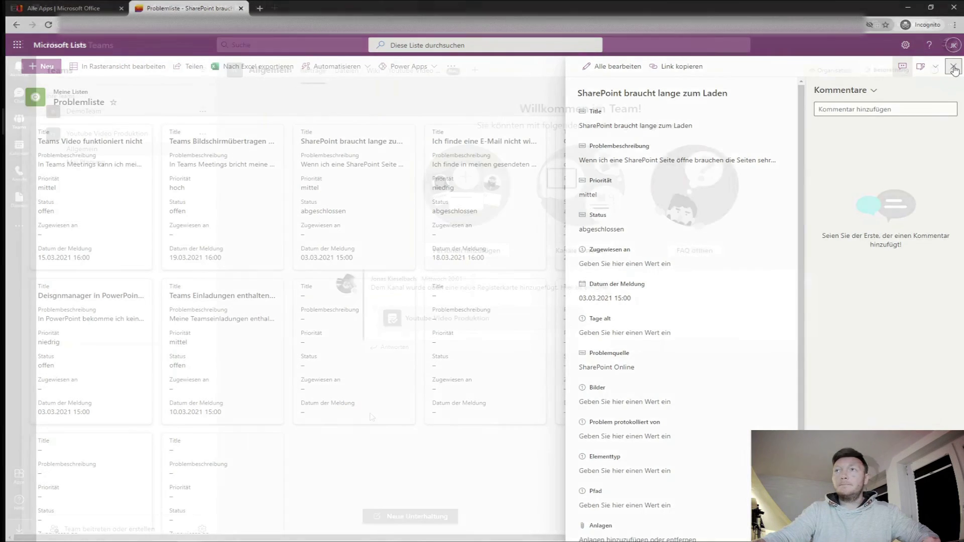
pyautogui.click(953, 66)
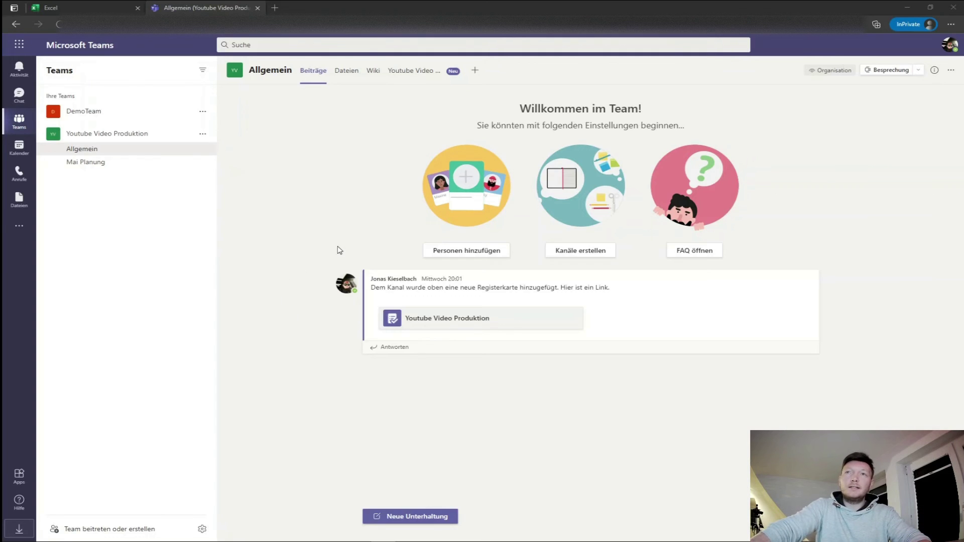
# Step: In Microsoft Teams, add a Lists tab to the Allgemein channel of the Youtube Video Produktion team
pyautogui.click(476, 70)
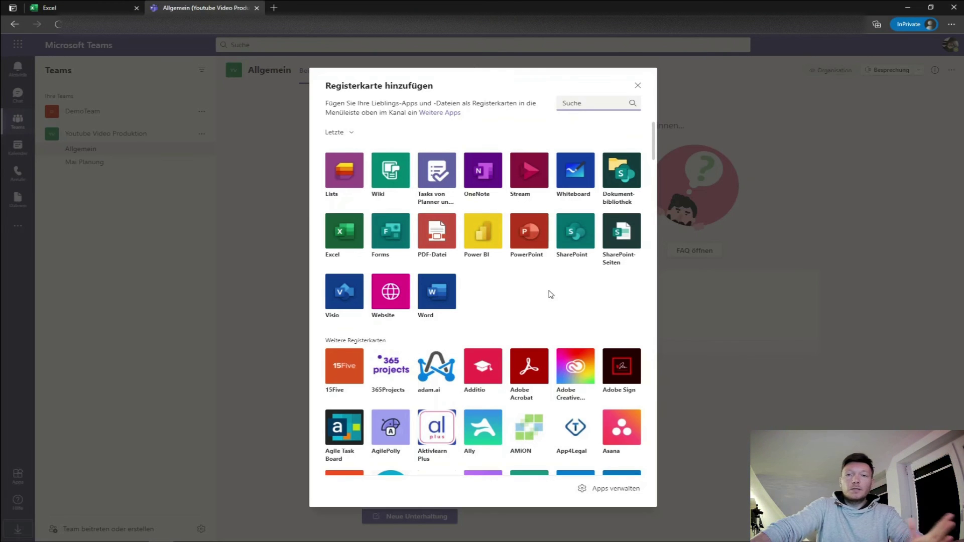
pyautogui.click(350, 168)
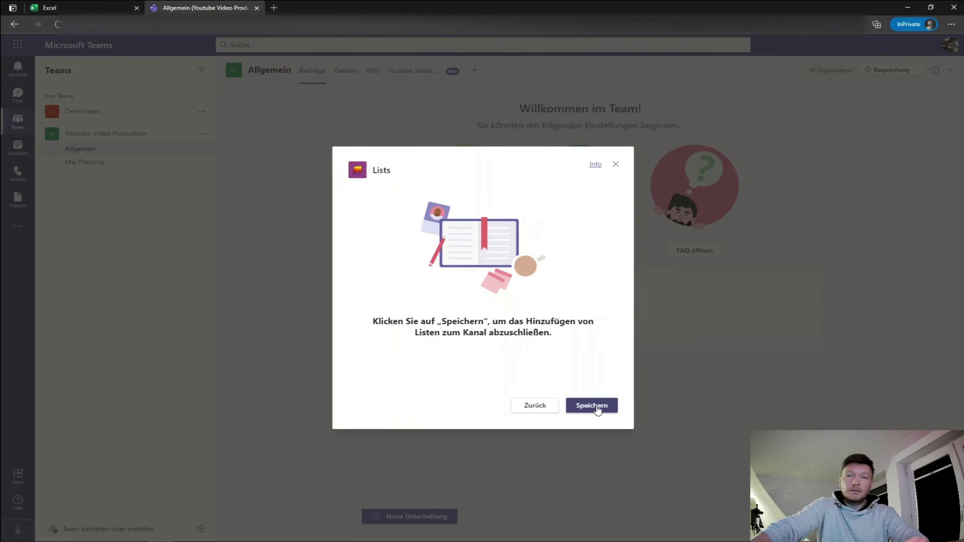
pyautogui.click(597, 407)
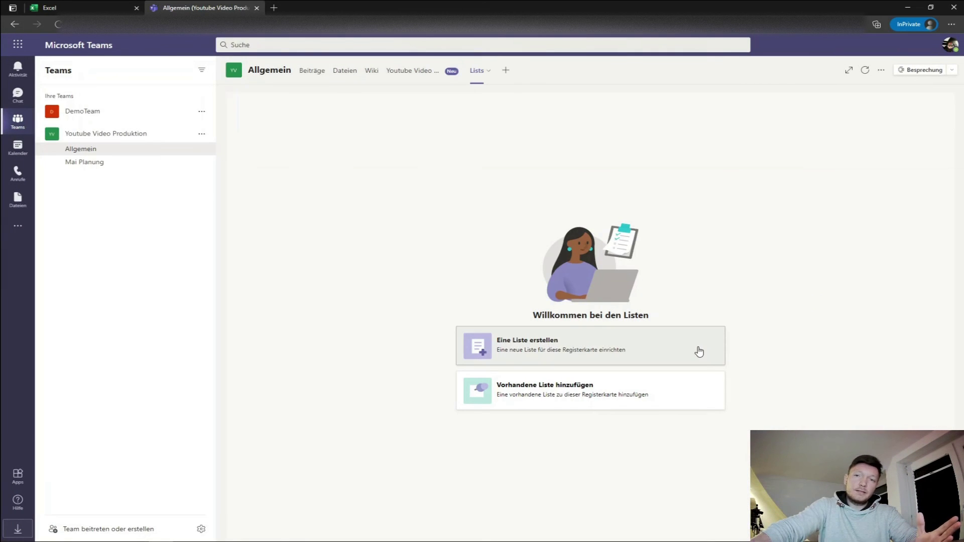
# Step: Start a new list in the Lists tab from the Arbeitsstatus-Tracker template
pyautogui.click(693, 395)
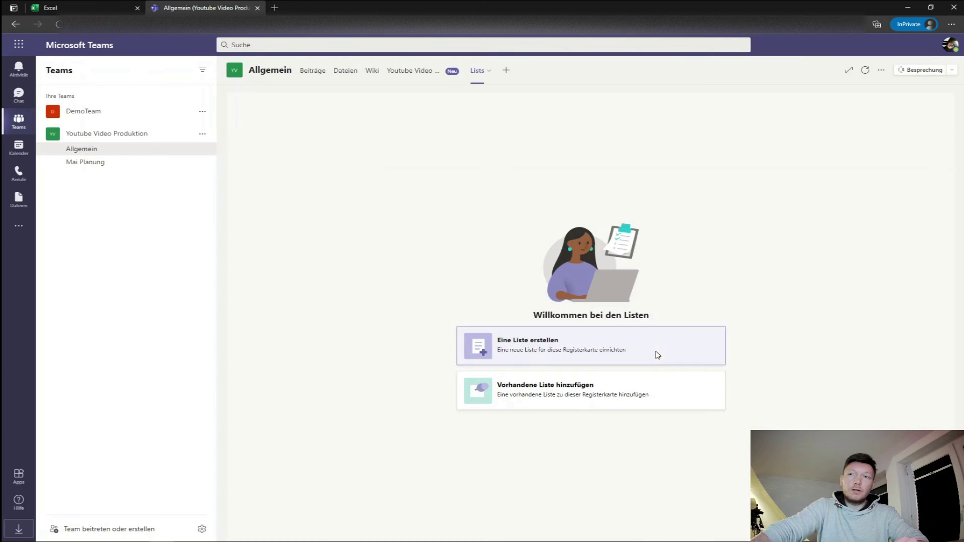
pyautogui.click(657, 355)
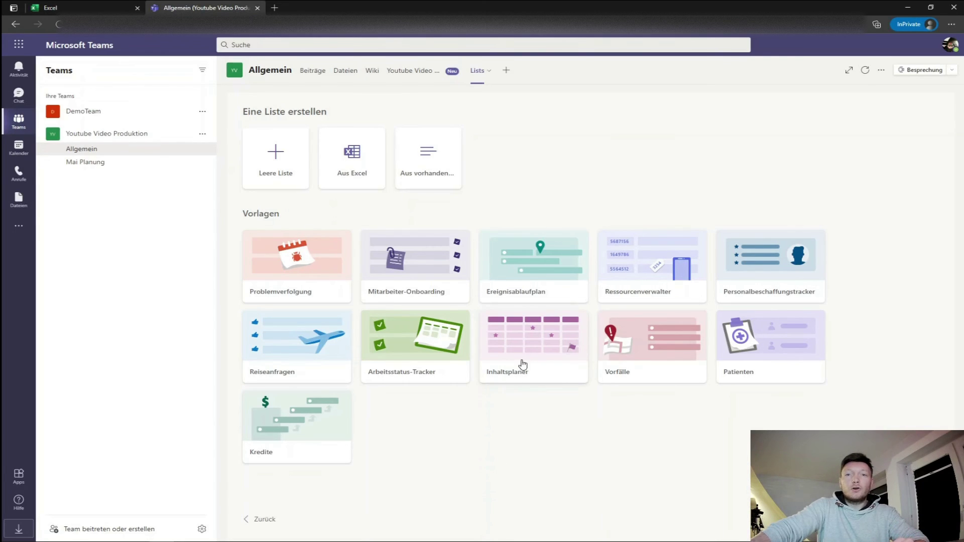
pyautogui.click(435, 353)
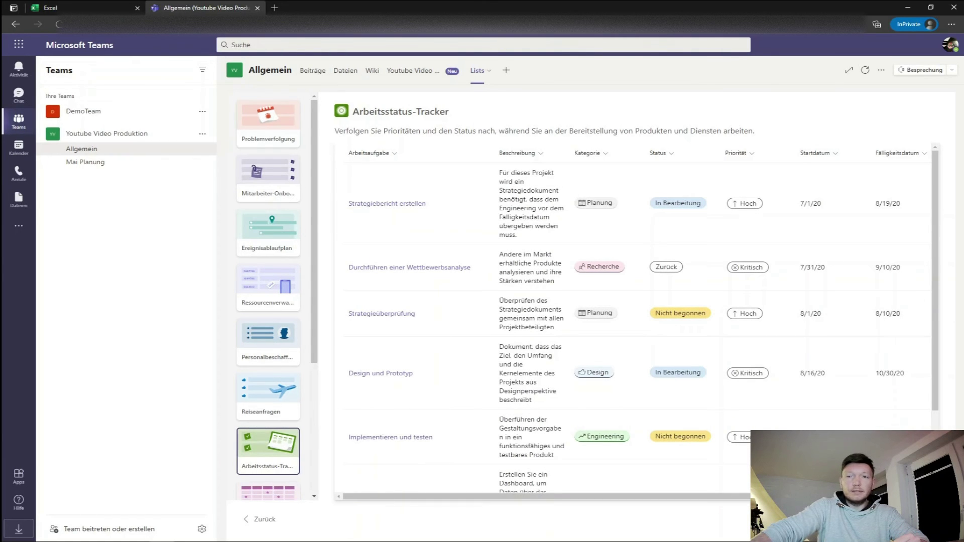
pyautogui.click(903, 519)
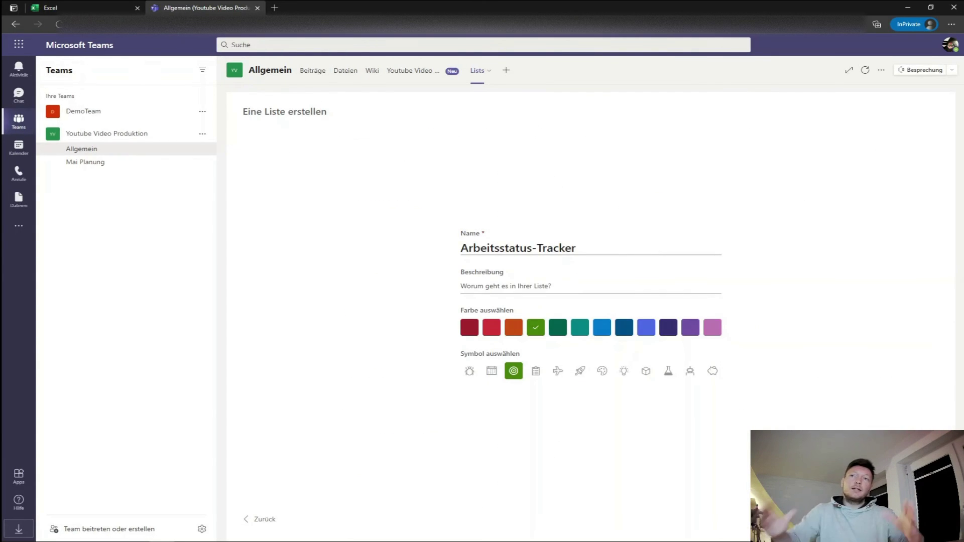
# Step: Give the Arbeitsstatus-Tracker list a red colour and the calendar symbol, and create it
pyautogui.click(491, 327)
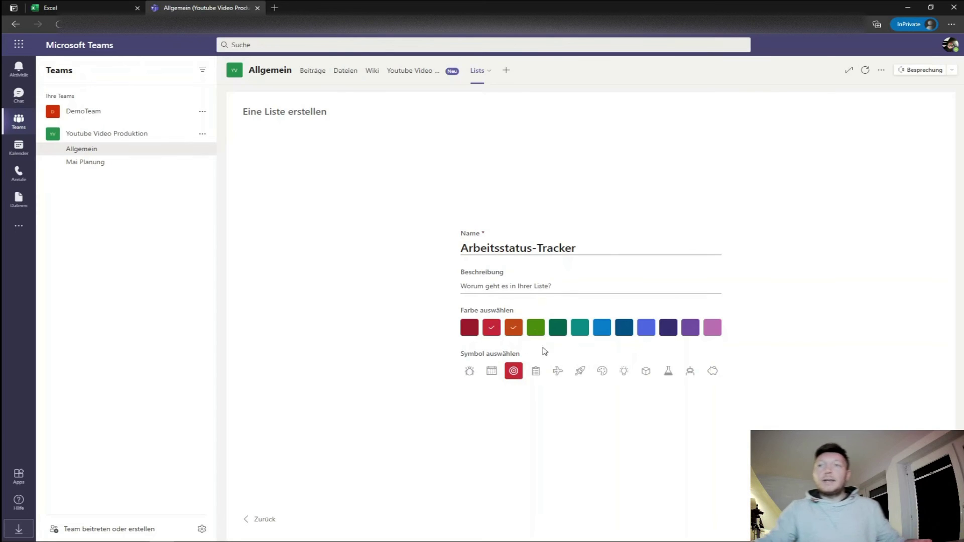
pyautogui.click(492, 371)
pyautogui.click(903, 519)
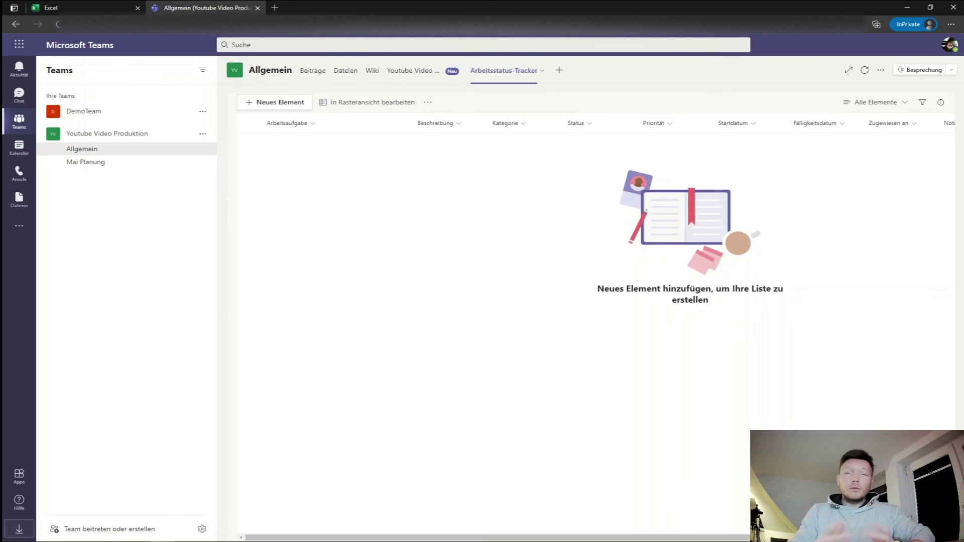